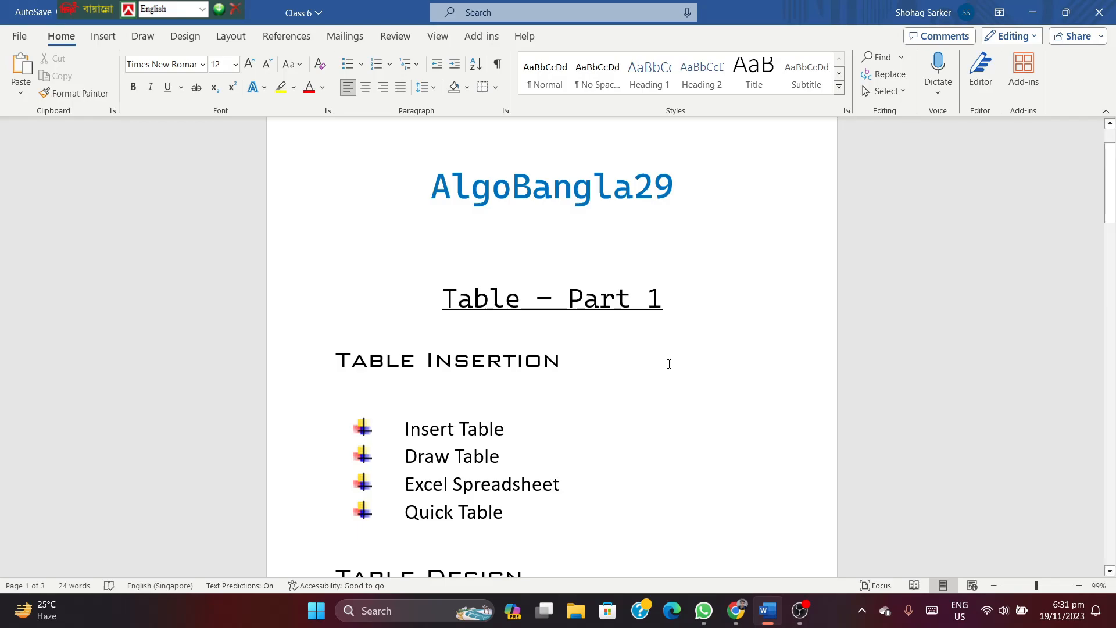
- Insert a 7x7 table at the start of the blank second page
scroll(626, 368, "down", 1)
scroll(609, 375, "down", 3)
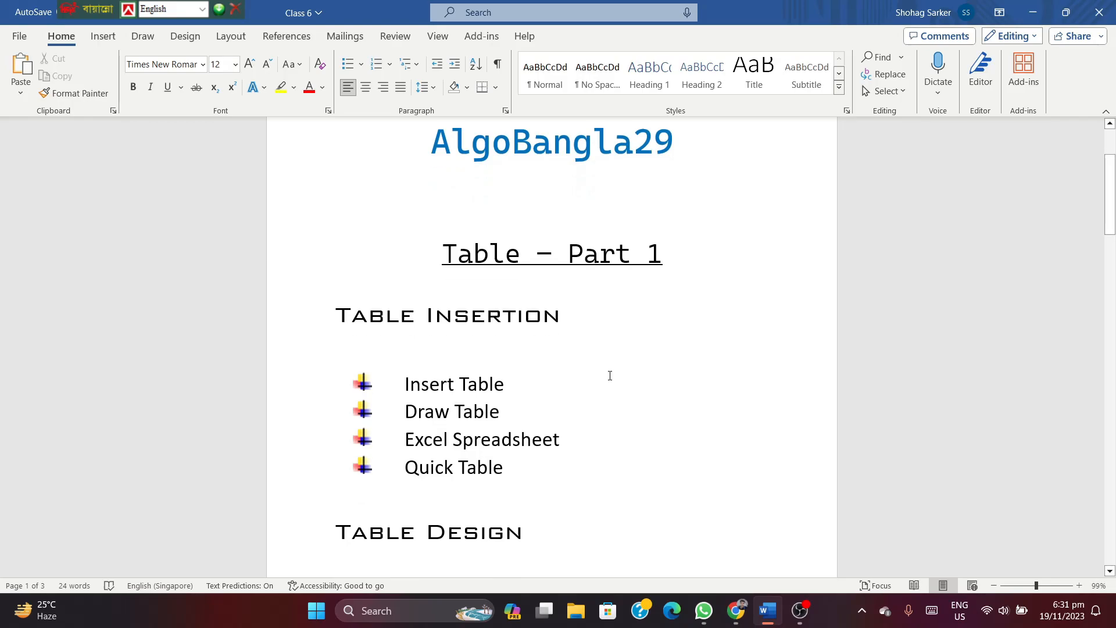
scroll(609, 376, "up", 1)
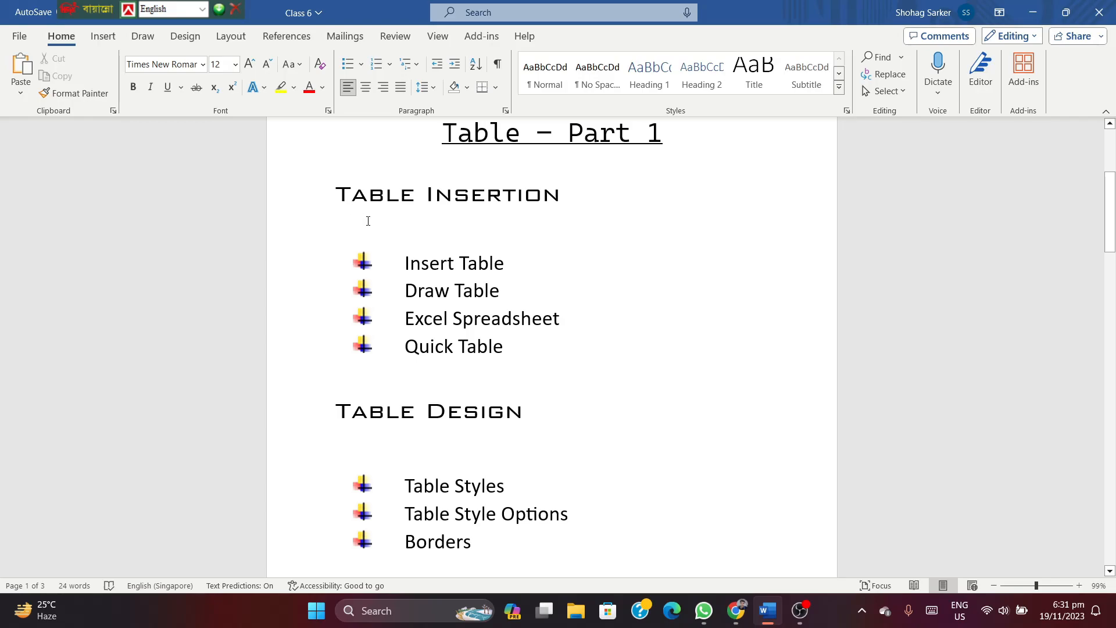
scroll(368, 220, "down", 10)
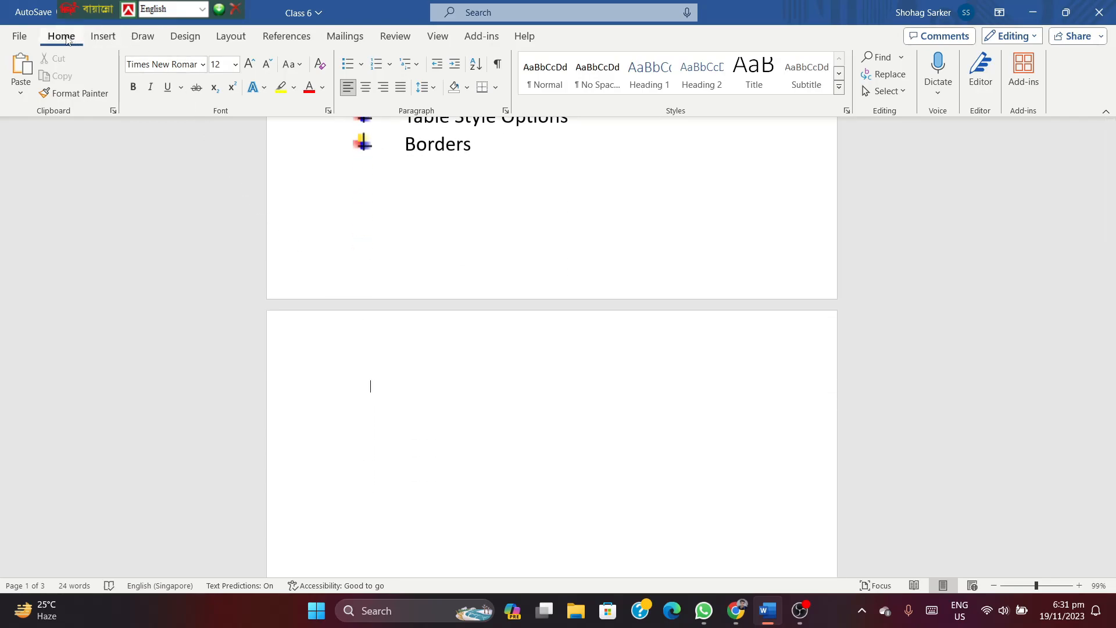
left_click(111, 43)
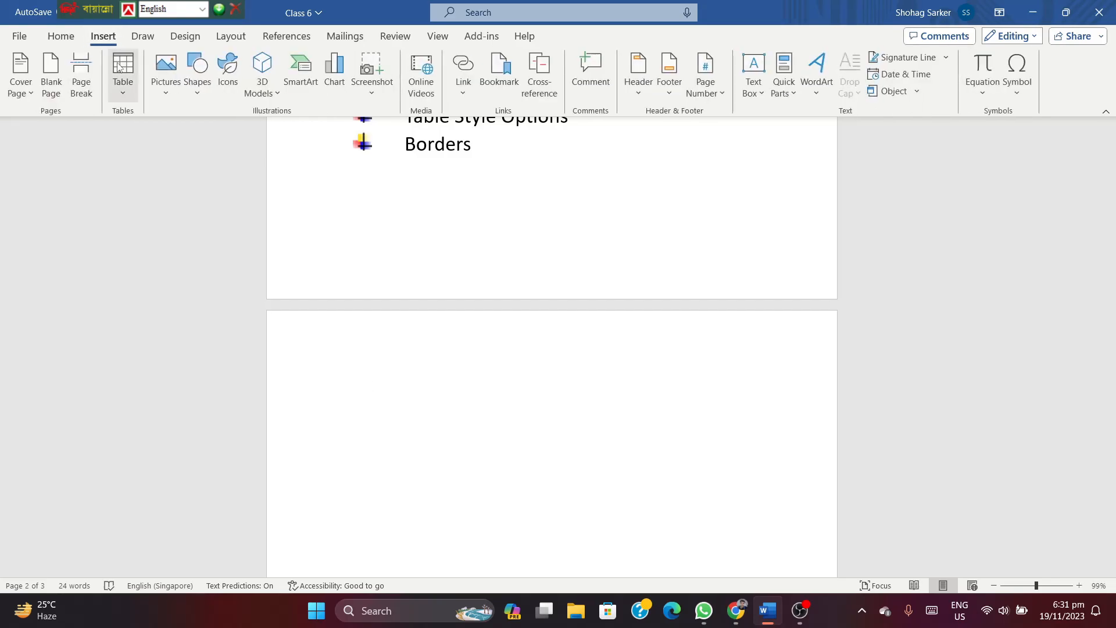
left_click(124, 94)
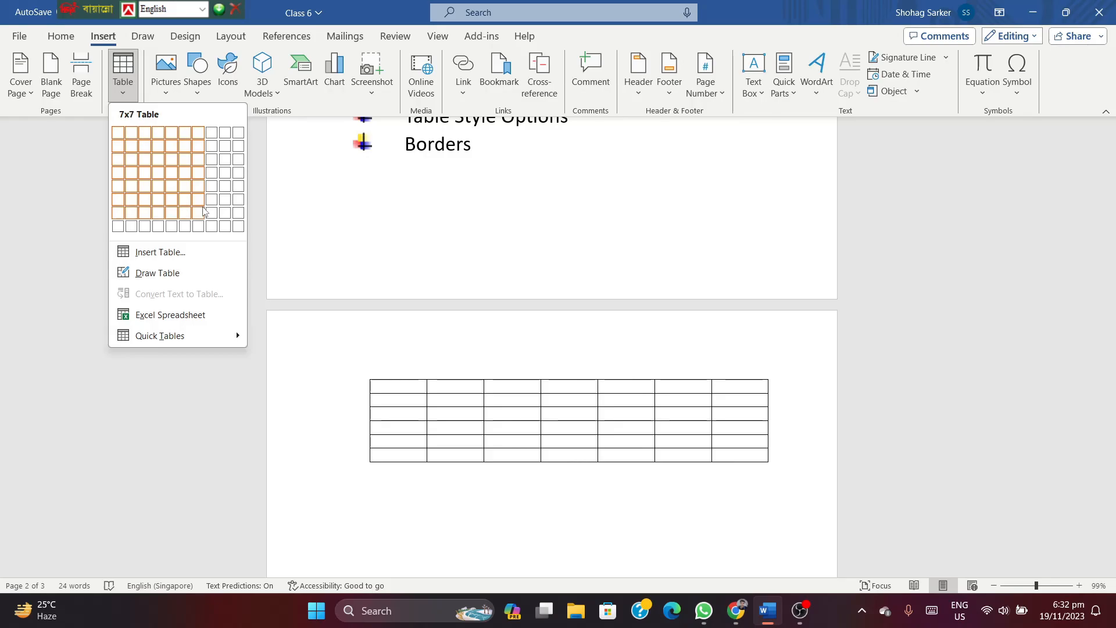
left_click(204, 212)
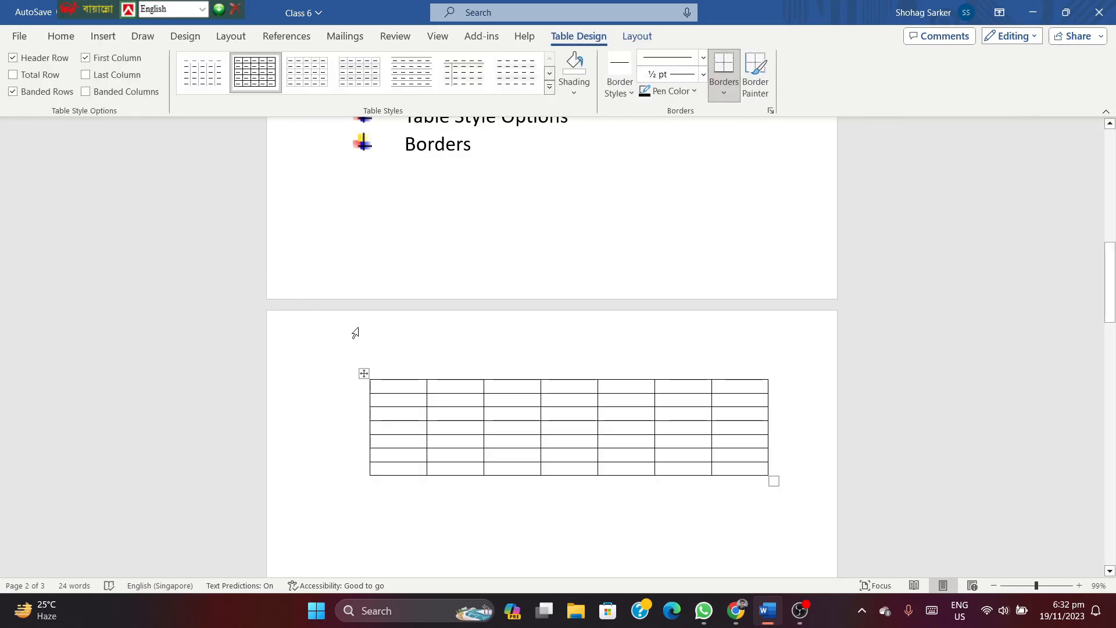
- Insert a table with 4 columns and 4 rows below the 7x7 table
scroll(386, 360, "down", 1)
scroll(403, 354, "up", 5)
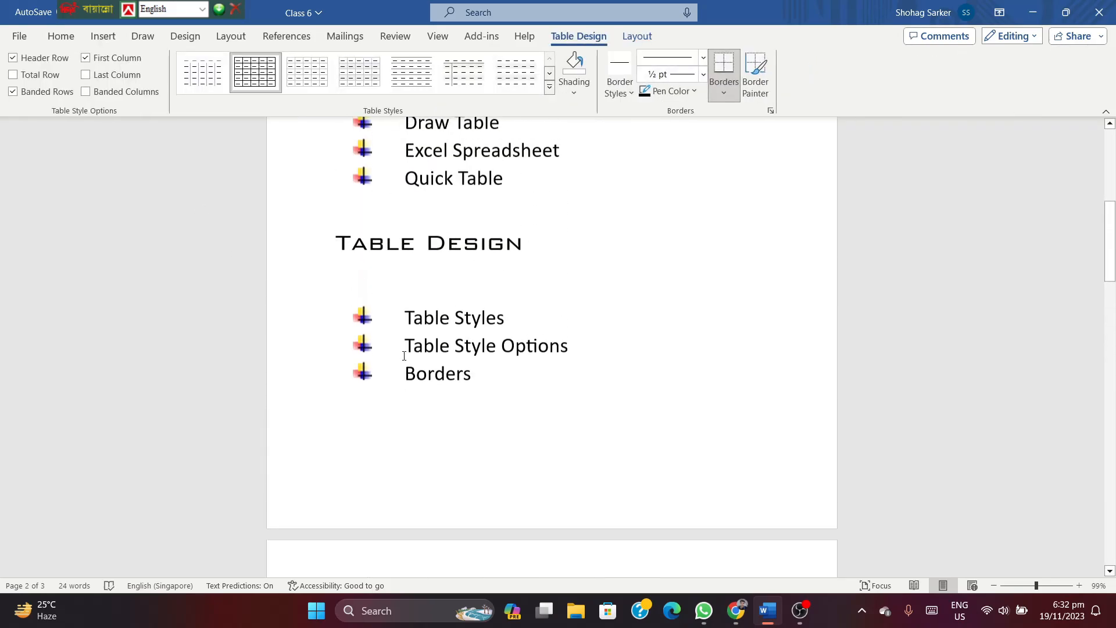
scroll(405, 355, "up", 1)
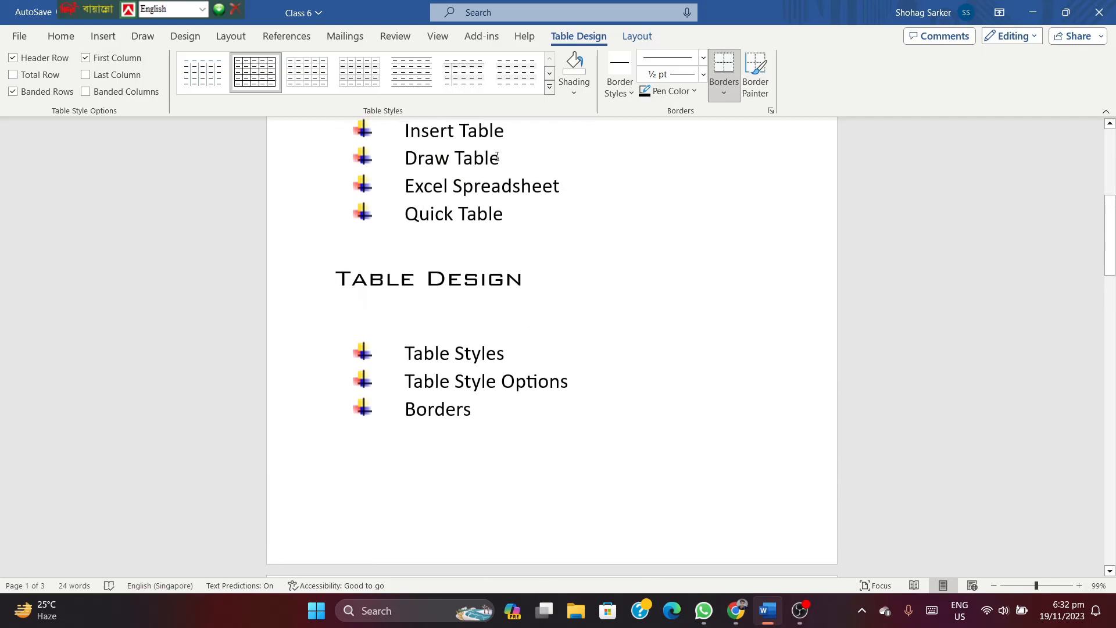
scroll(490, 189, "up", 2)
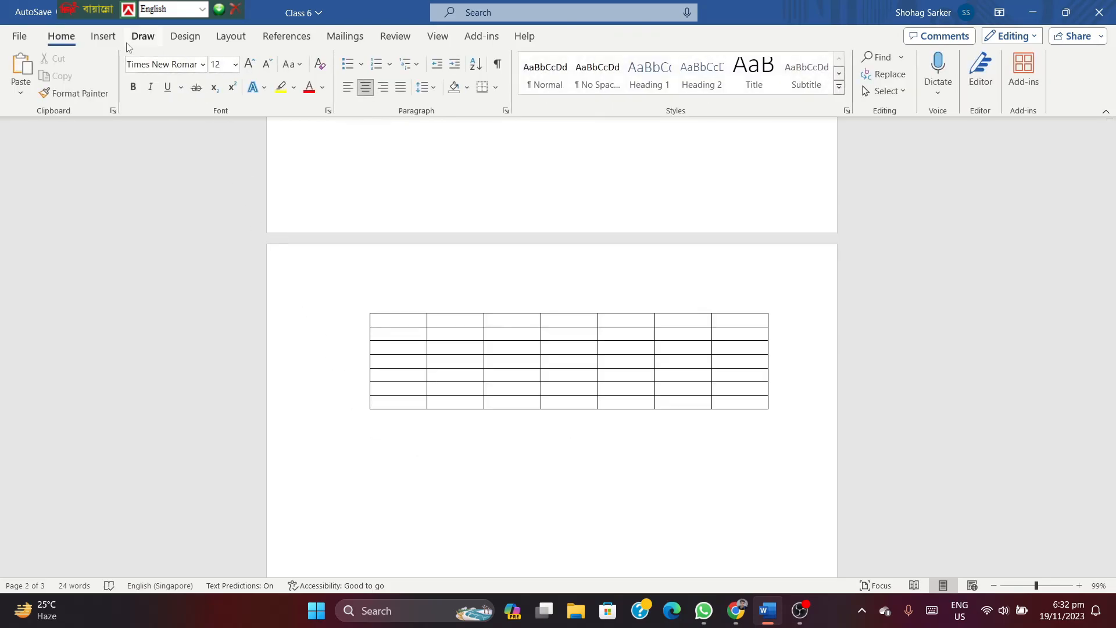
left_click(103, 36)
left_click(124, 93)
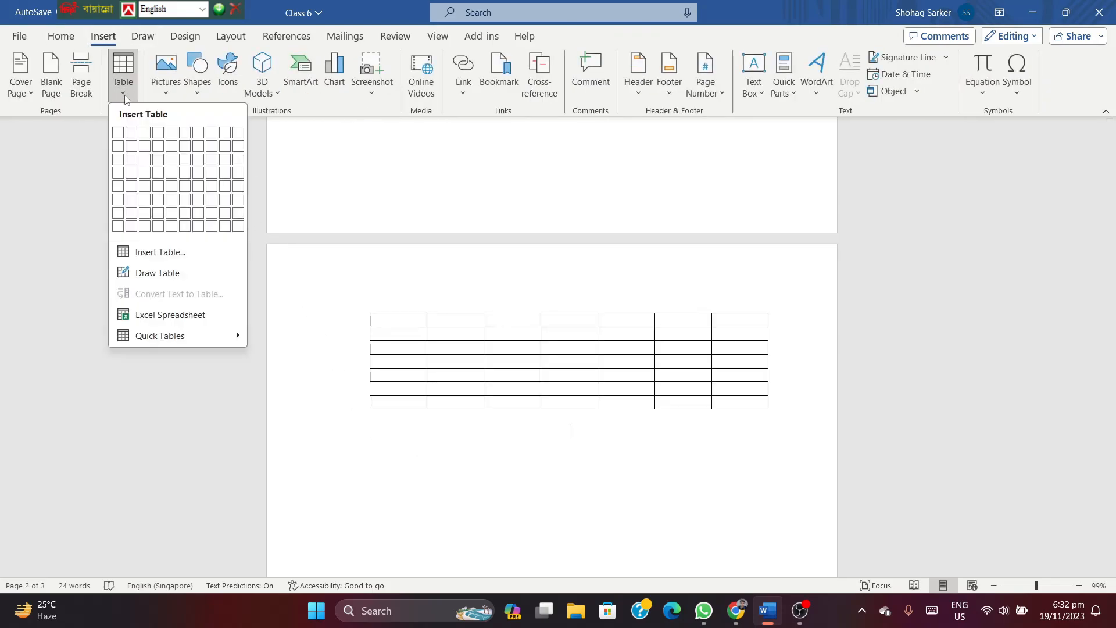
left_click(145, 254)
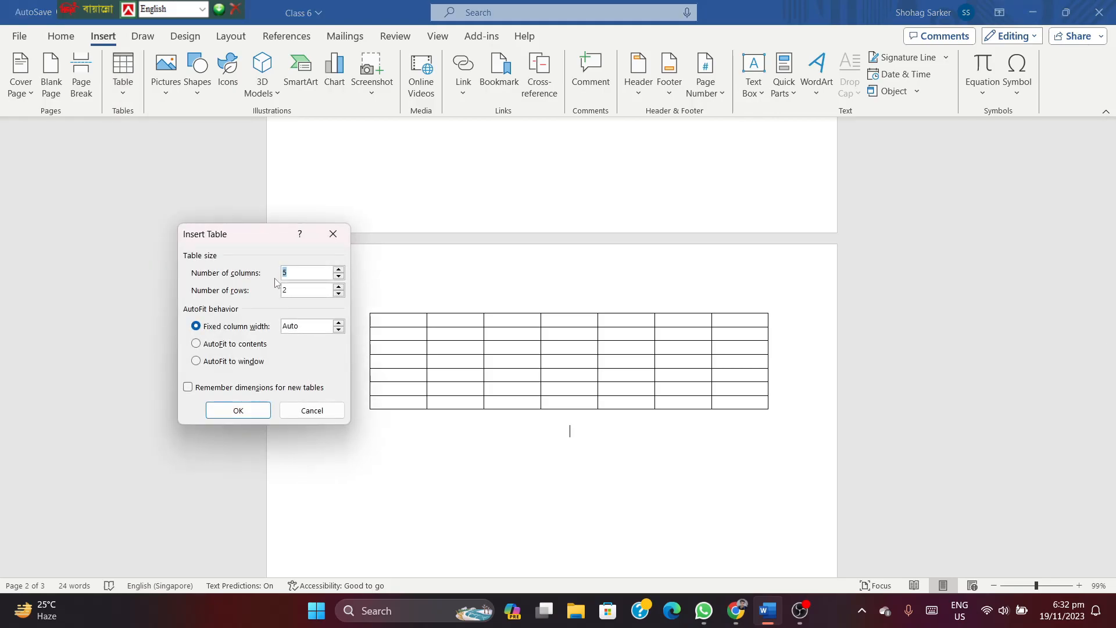
double_click(293, 271)
type("4")
double_click(298, 288)
type("4")
left_click(242, 407)
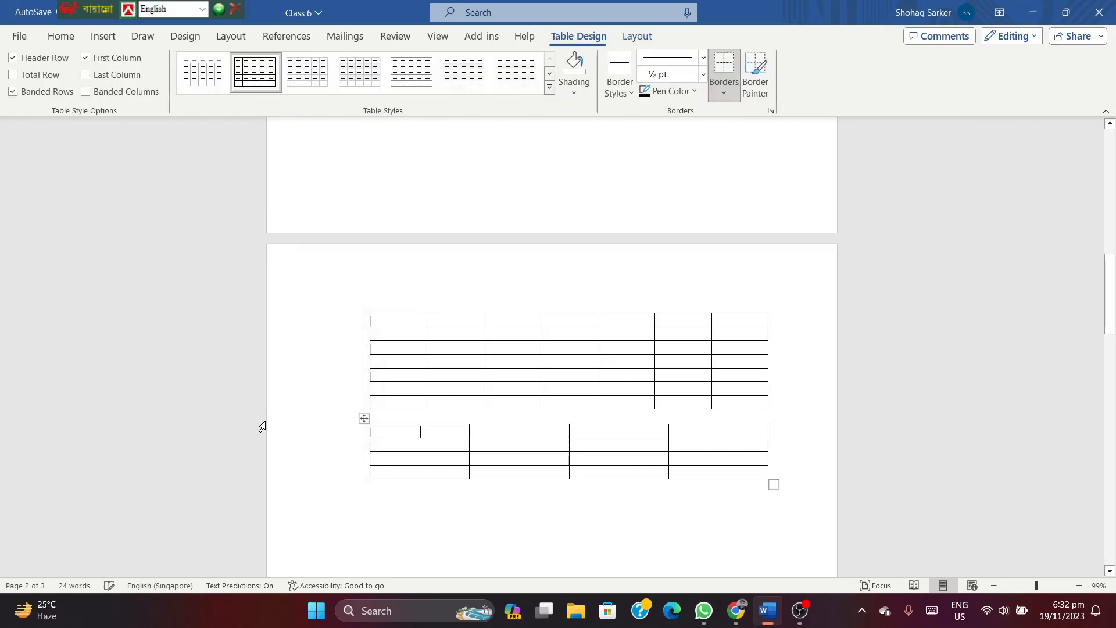
- Draw a freehand table below the 4x4 table, with three cells about 1.4 cm high above two cells about 0.9 cm high
scroll(652, 461, "down", 1)
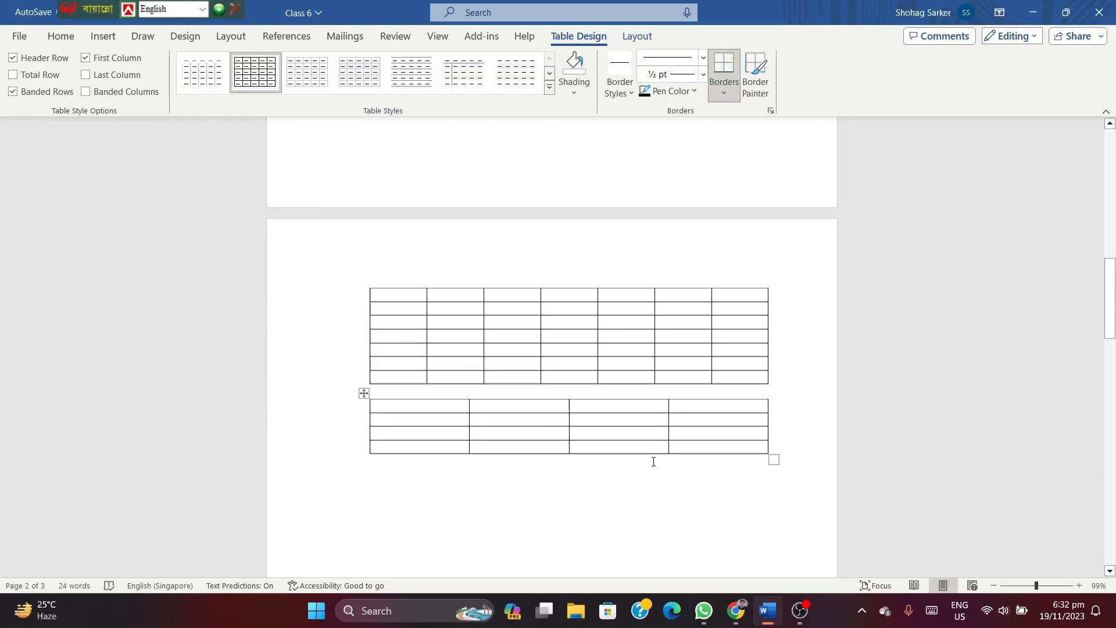
left_click(386, 459)
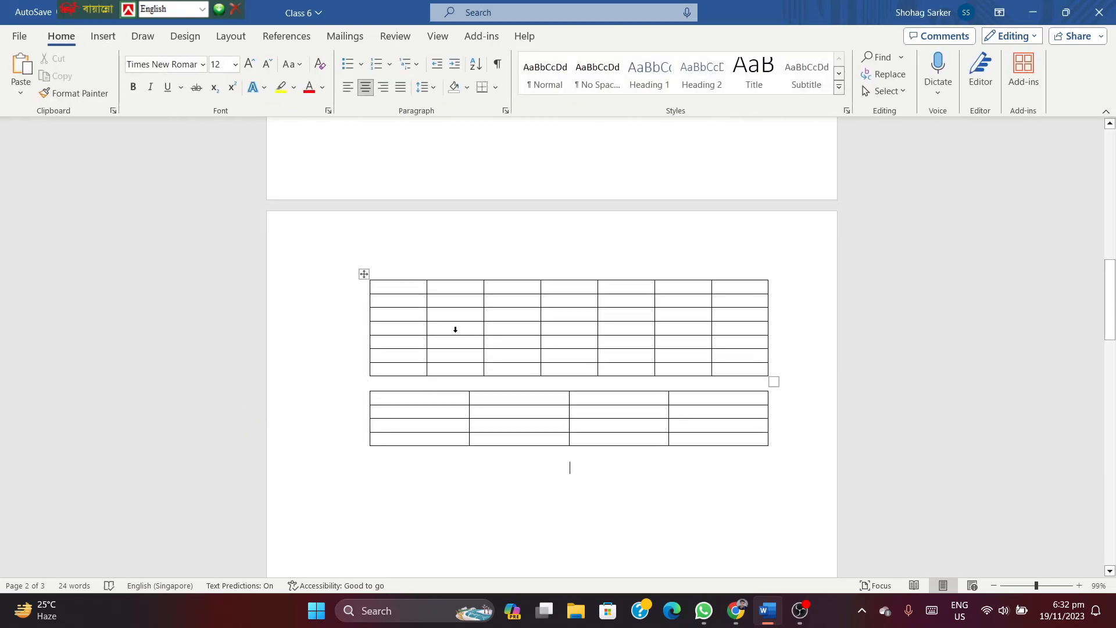
scroll(456, 329, "up", 10)
scroll(470, 199, "up", 2)
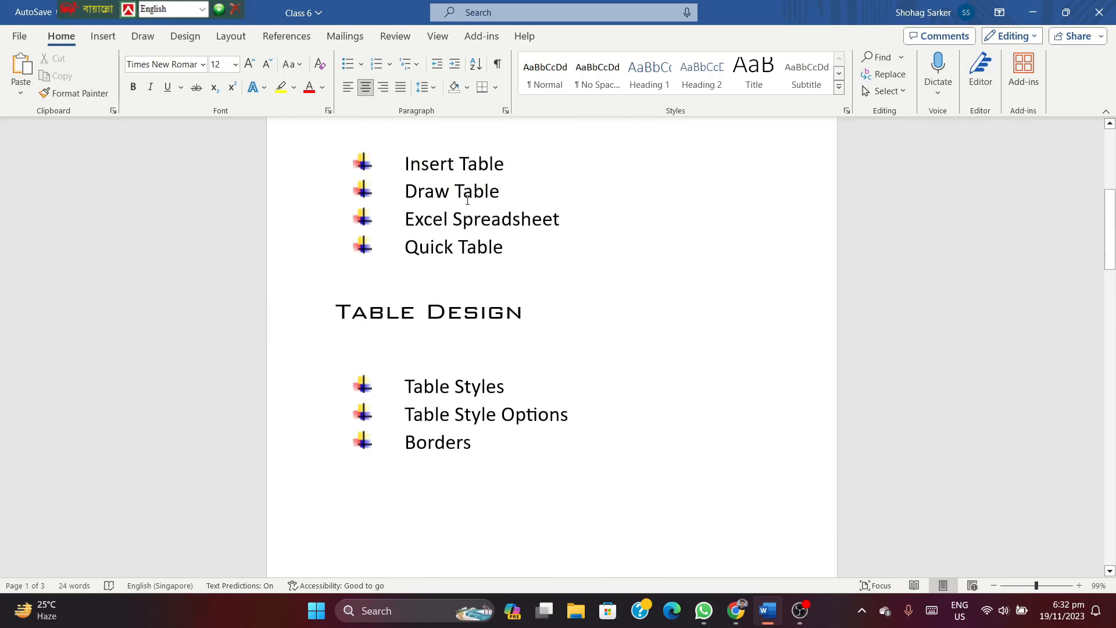
scroll(476, 227, "down", 2)
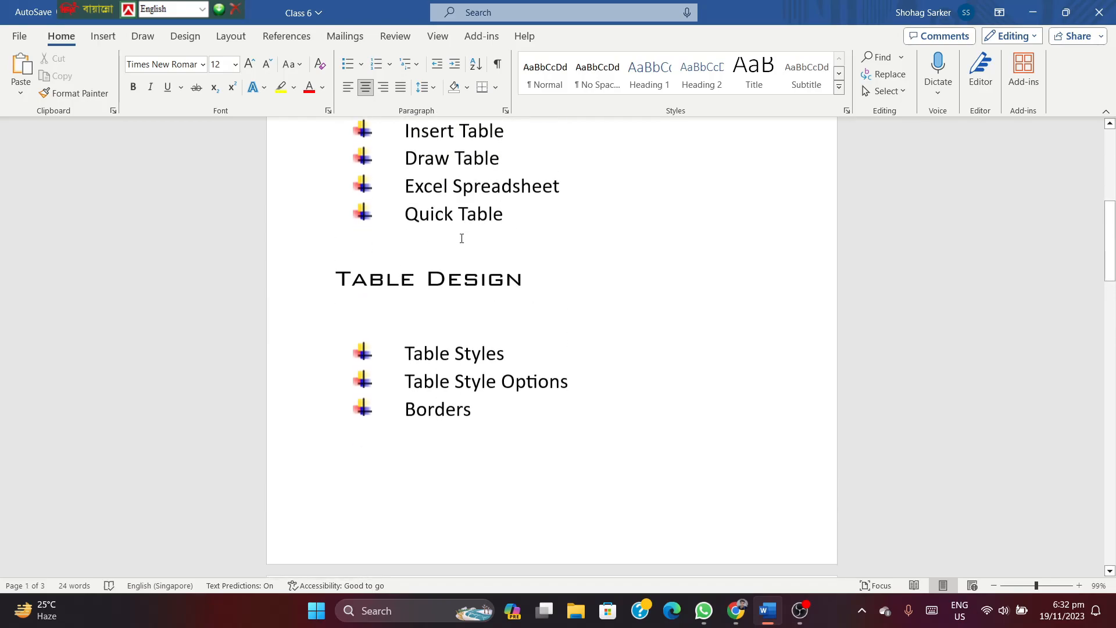
left_click(104, 39)
left_click(123, 73)
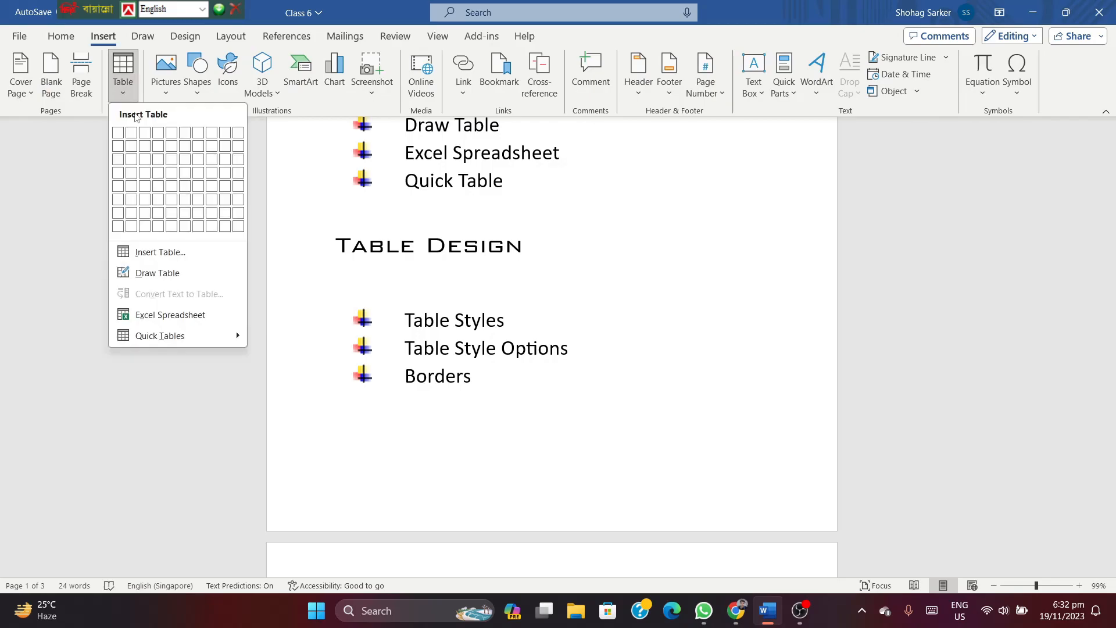
left_click(155, 273)
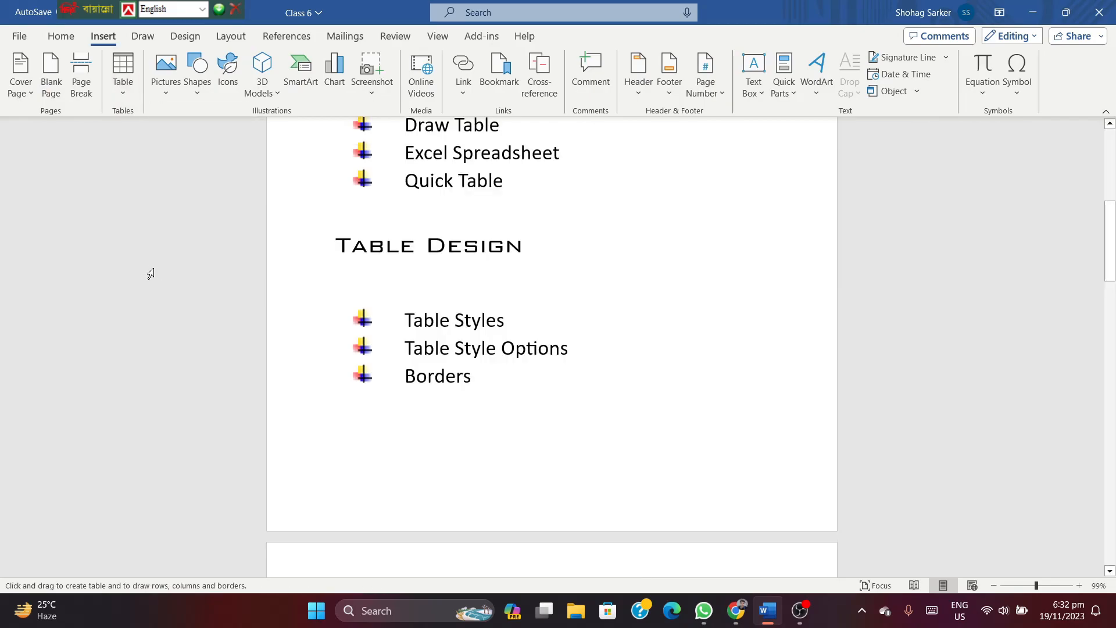
scroll(386, 436, "down", 10)
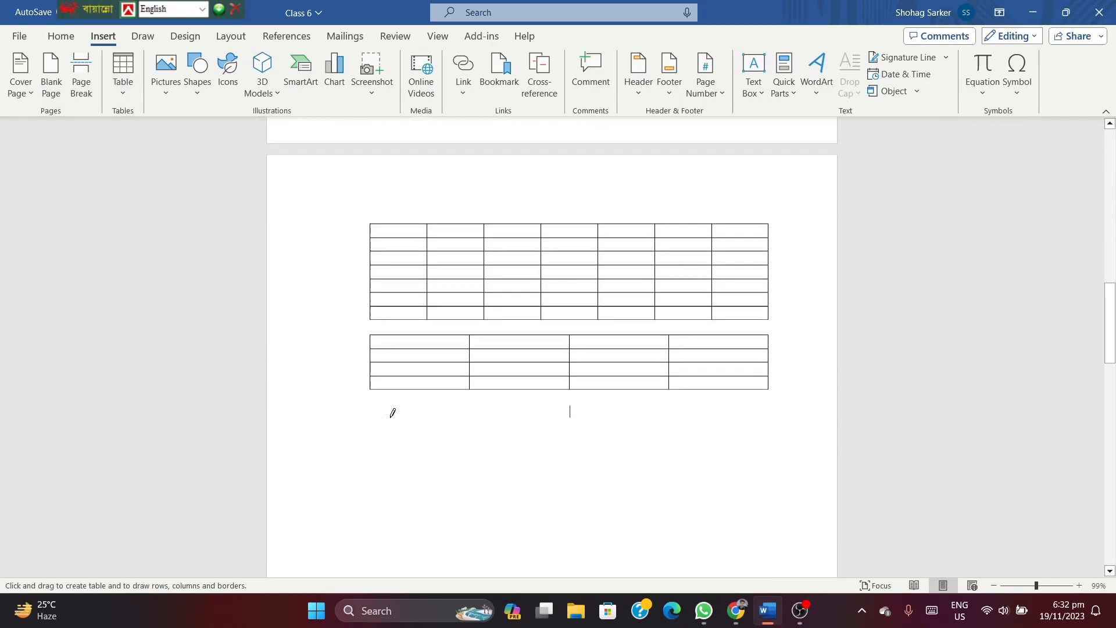
mouse_move(372, 346)
left_mouse_down()
mouse_move(436, 353)
mouse_move(516, 391)
left_mouse_up()
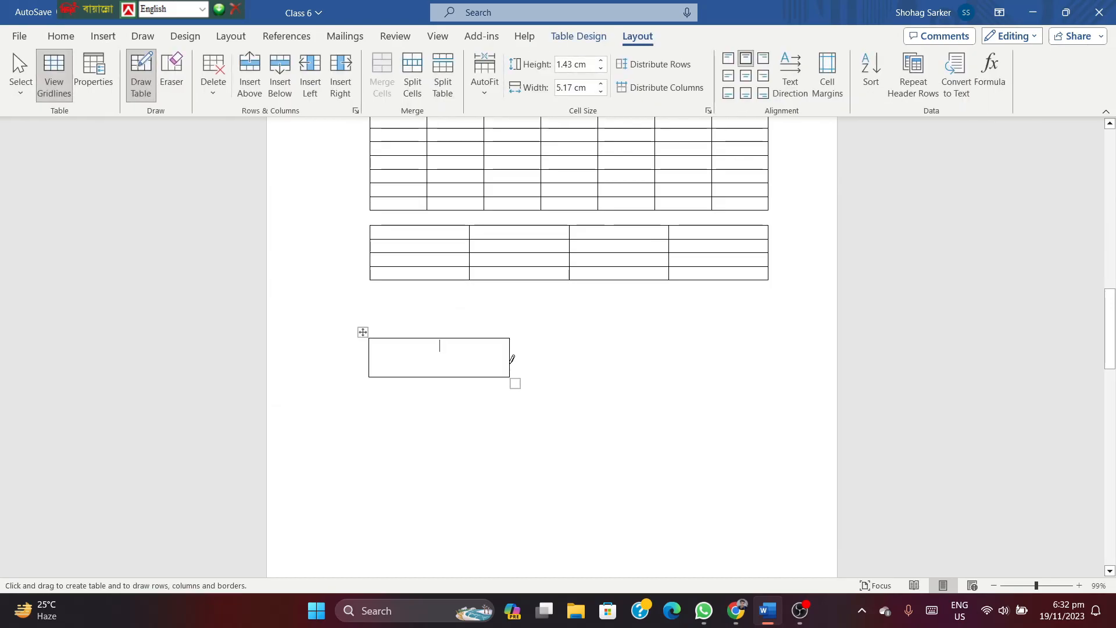
mouse_move(511, 338)
left_mouse_down()
mouse_move(642, 365)
mouse_move(650, 378)
mouse_move(655, 341)
mouse_move(727, 349)
mouse_move(740, 383)
mouse_move(747, 373)
left_mouse_up()
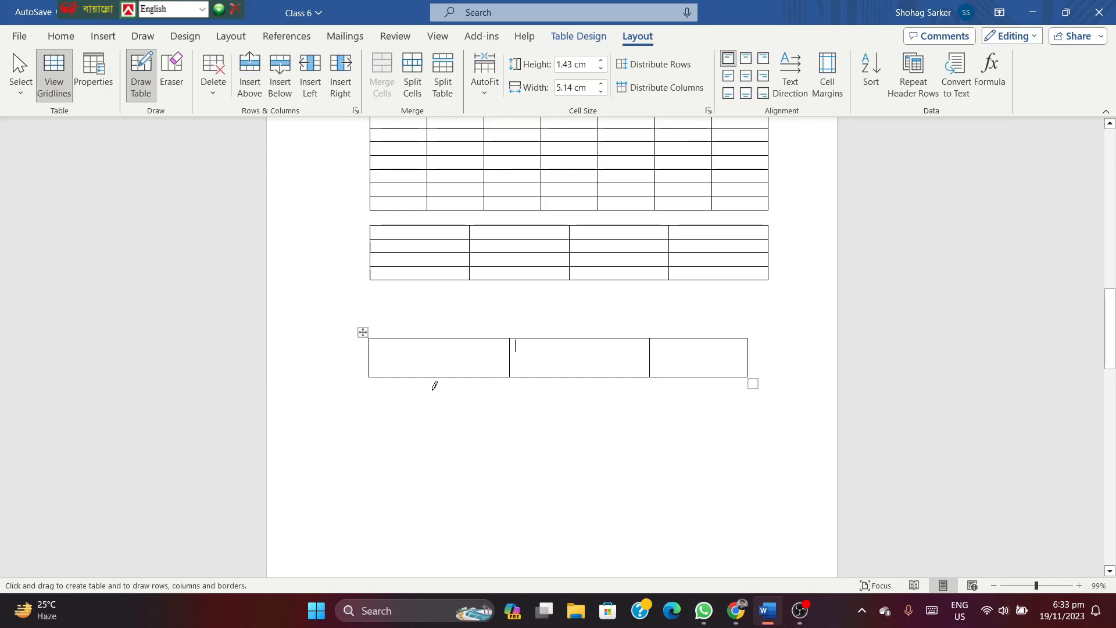
mouse_move(370, 376)
left_mouse_down()
mouse_move(514, 412)
mouse_move(567, 395)
mouse_move(573, 378)
left_mouse_up()
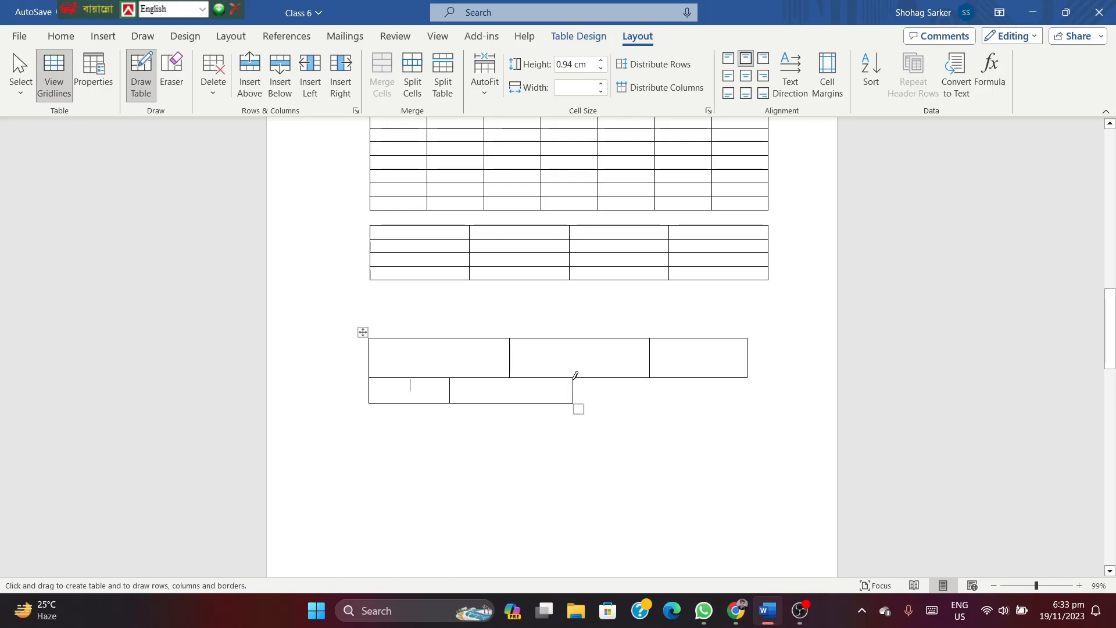
- Insert an Excel spreadsheet below the hand-drawn table, dismiss the activation notice, and undo the insertion
scroll(493, 428, "down", 1)
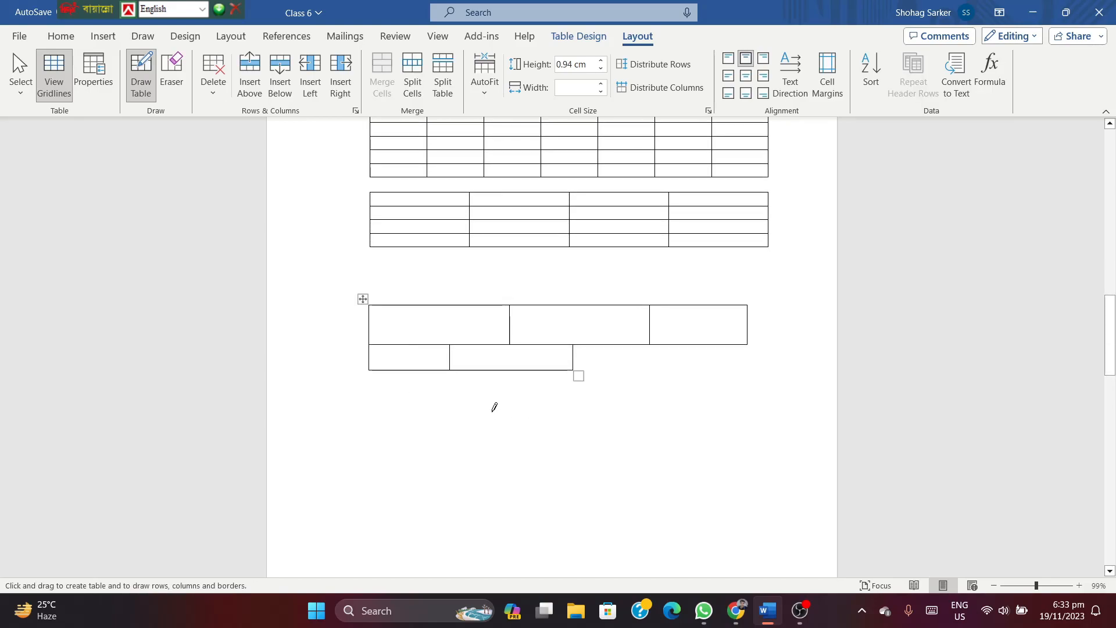
scroll(494, 407, "up", 12)
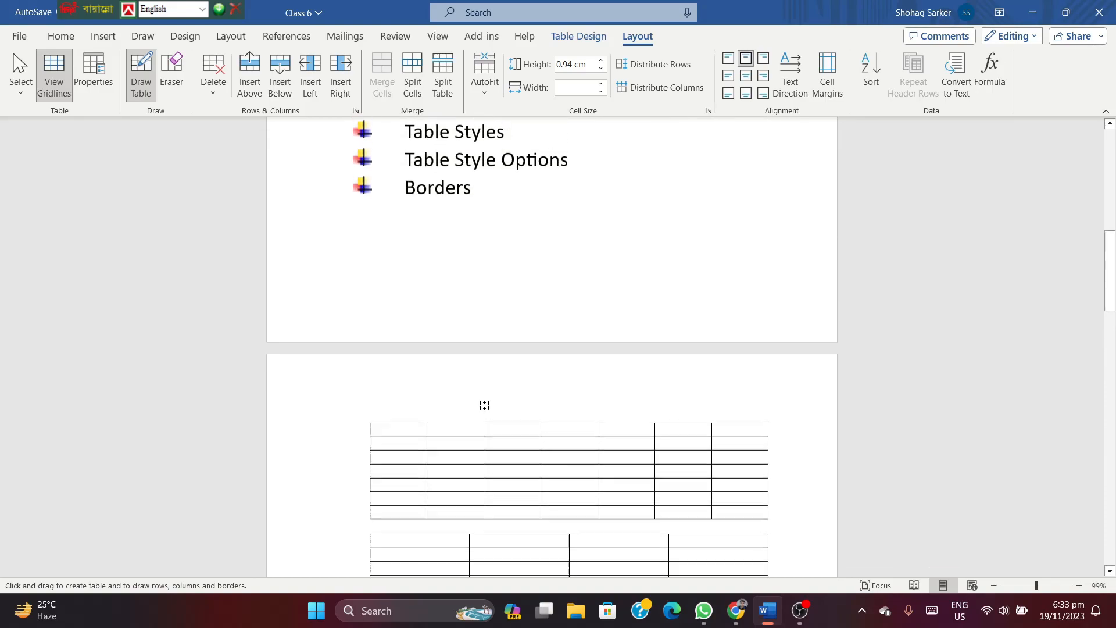
scroll(487, 400, "up", 4)
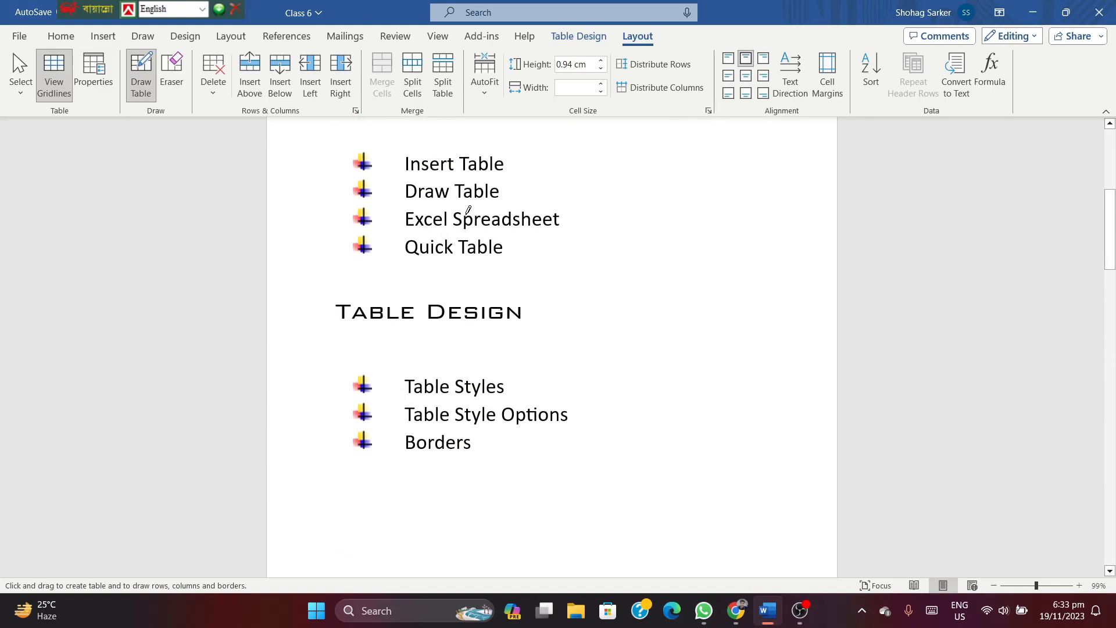
left_click(103, 36)
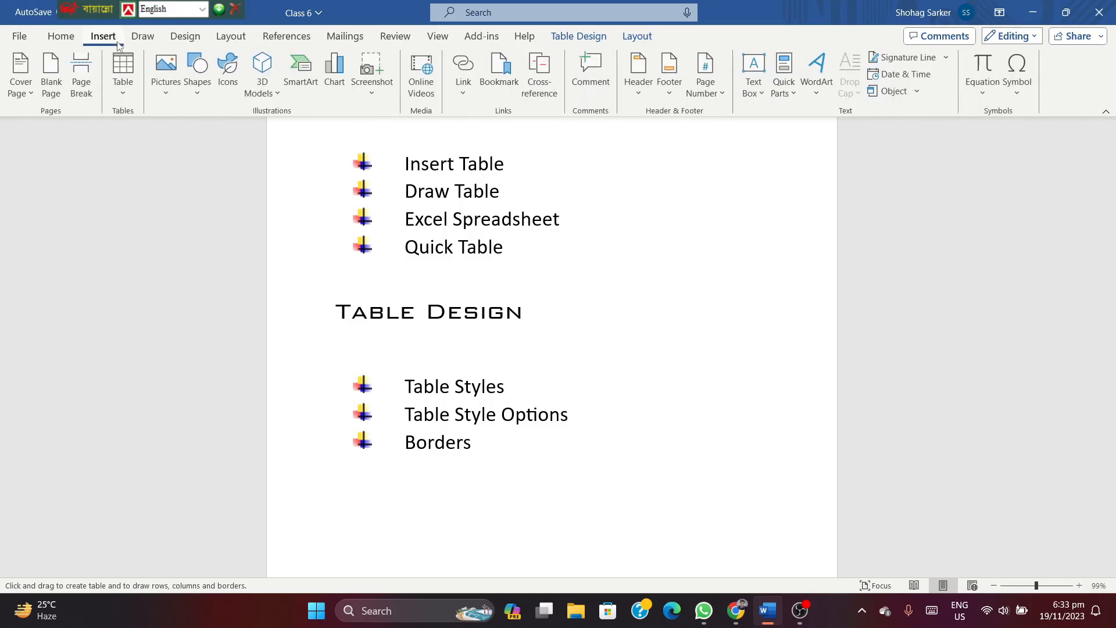
left_click(123, 87)
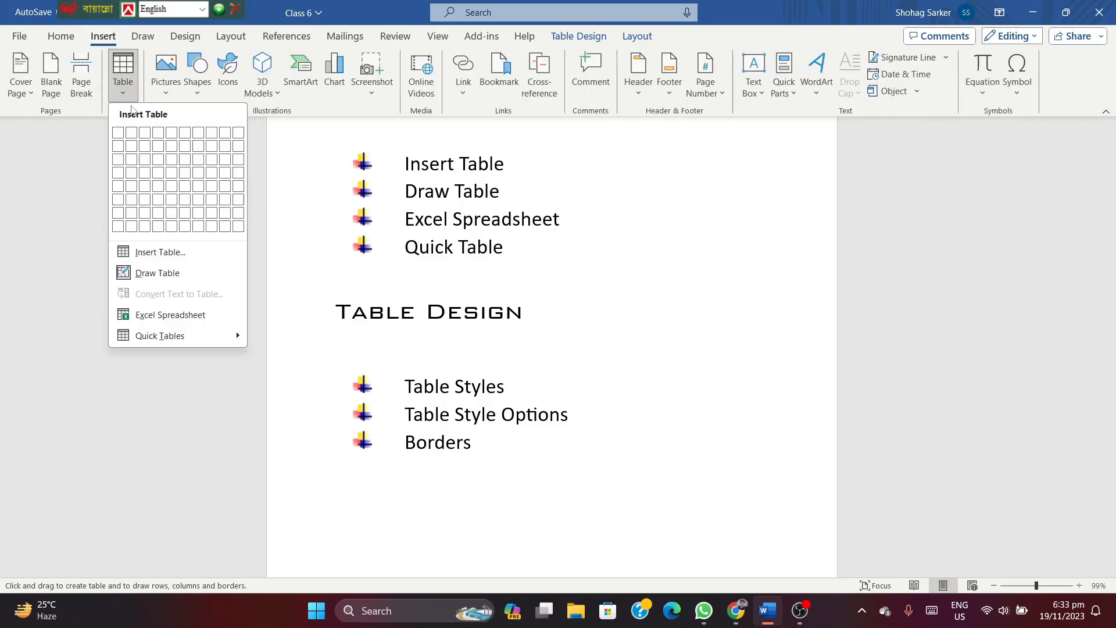
left_click(182, 320)
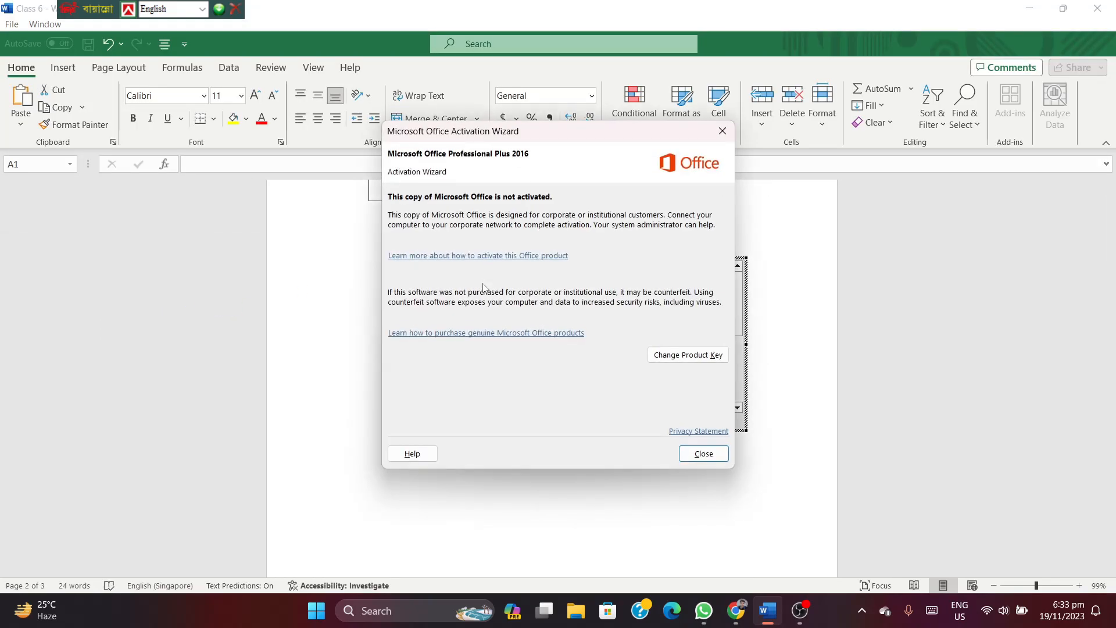
left_click(703, 453)
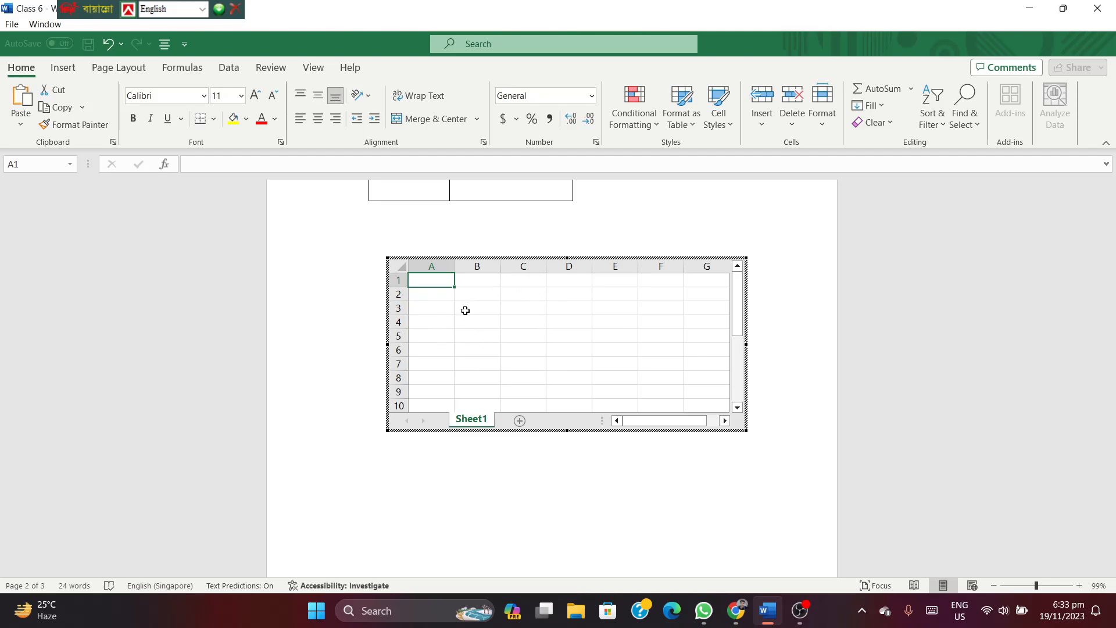
key("ctrl+z")
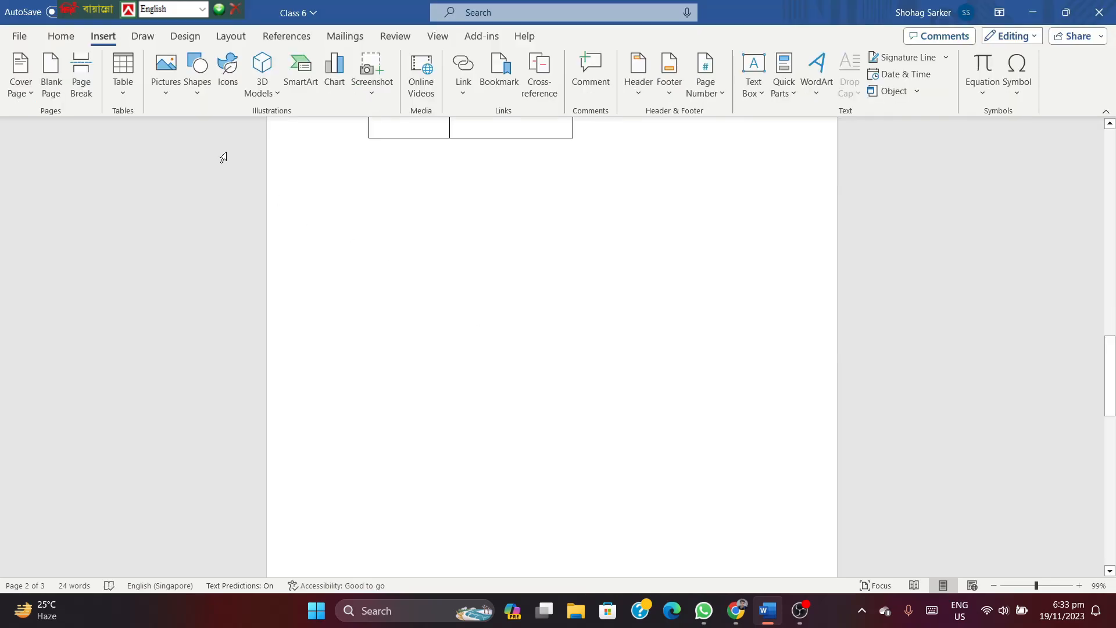
- Insert the built-in Calendar 2 quick table below the hand-drawn table on the second page
scroll(667, 368, "up", 10)
scroll(638, 347, "up", 5)
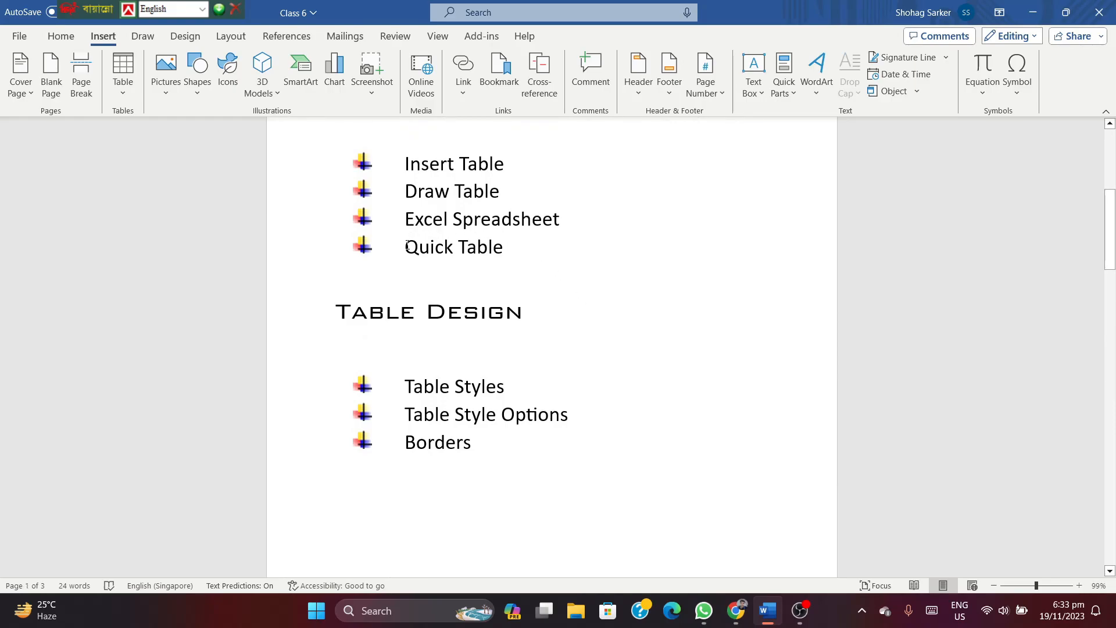
left_click(123, 95)
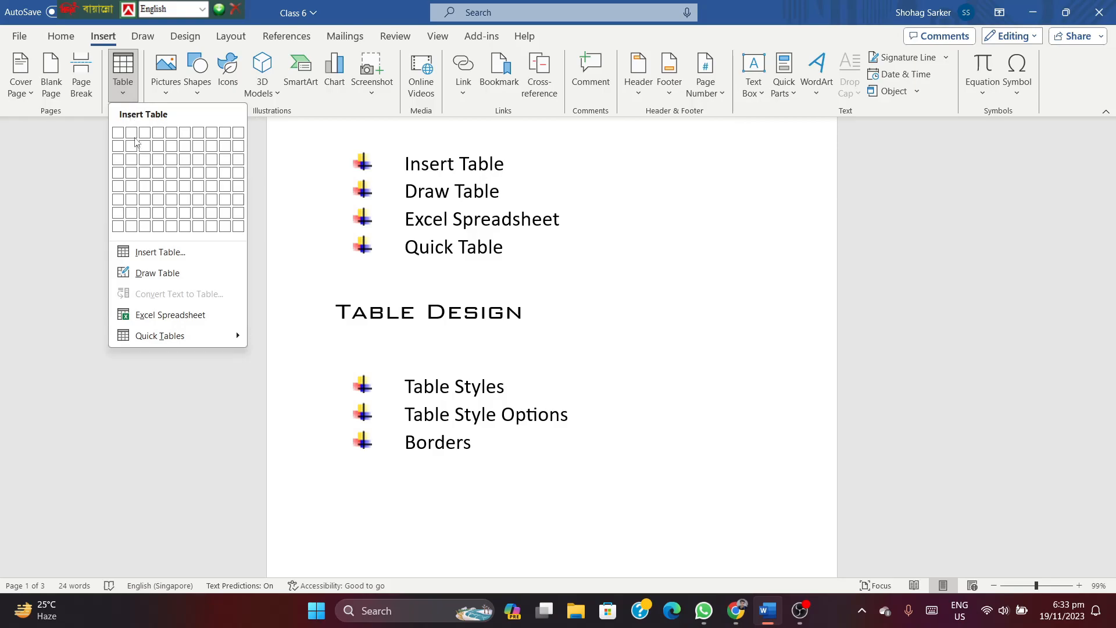
mouse_move(237, 335)
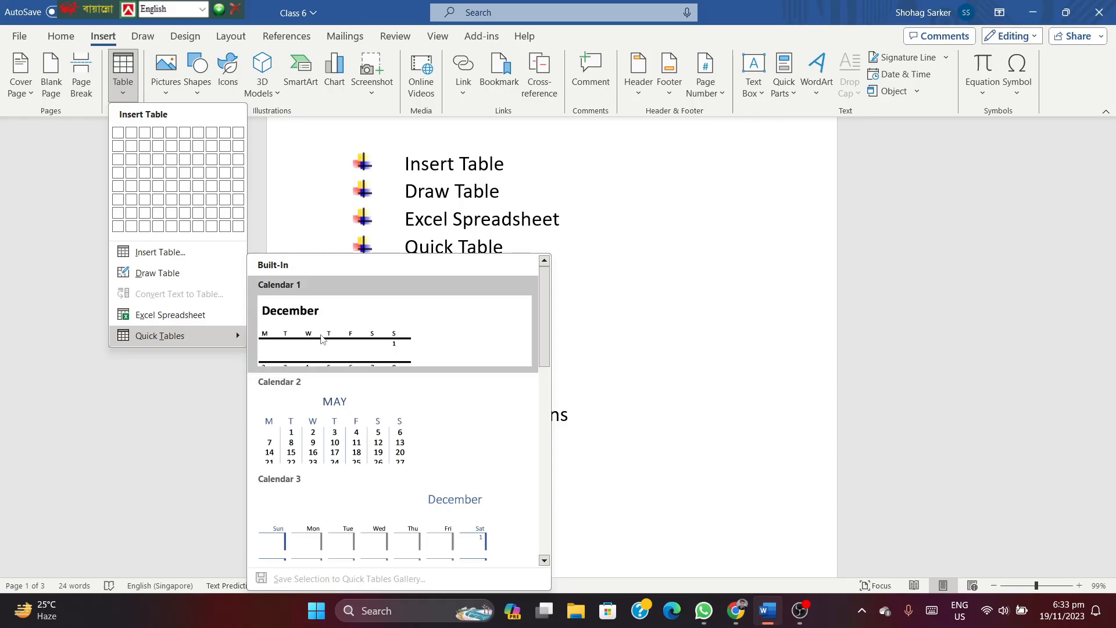
scroll(321, 339, "down", 8)
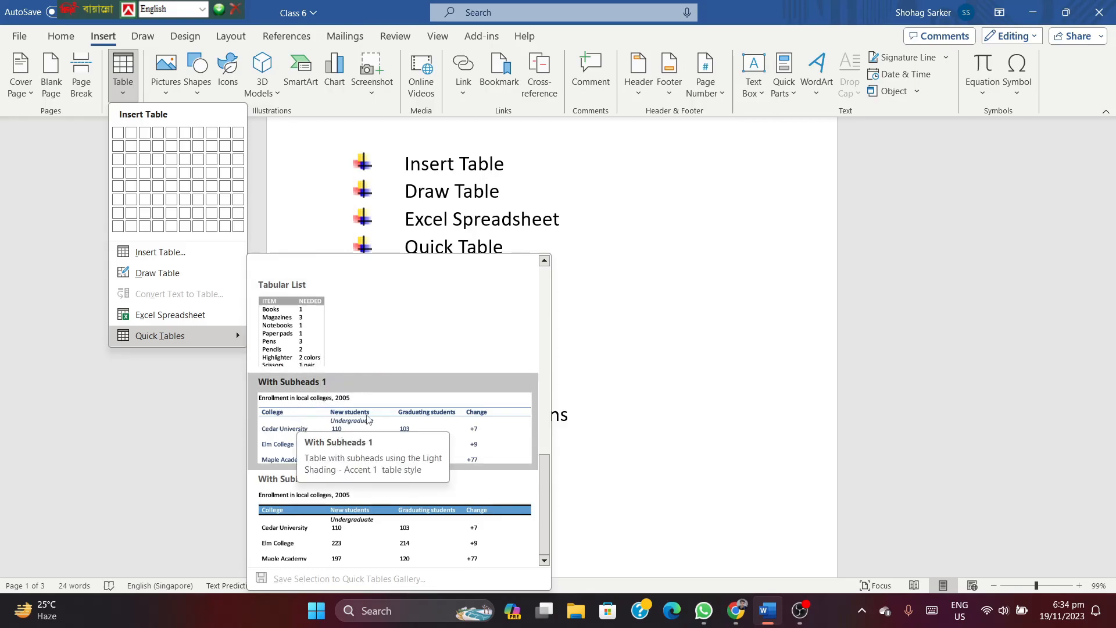
scroll(368, 419, "up", 8)
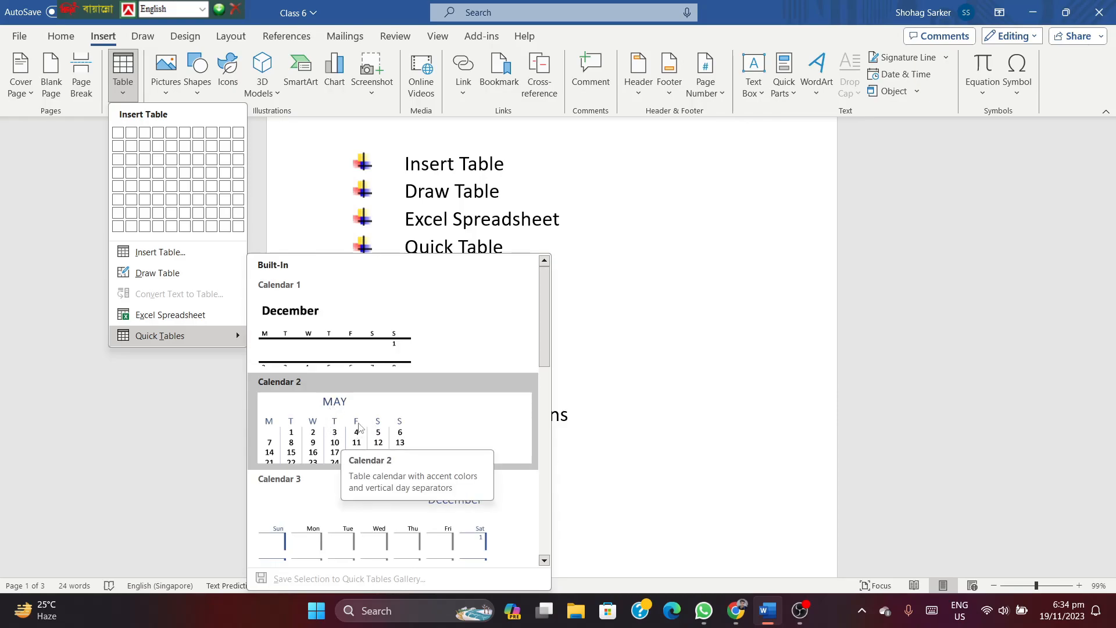
left_click(332, 418)
scroll(459, 323, "up", 3)
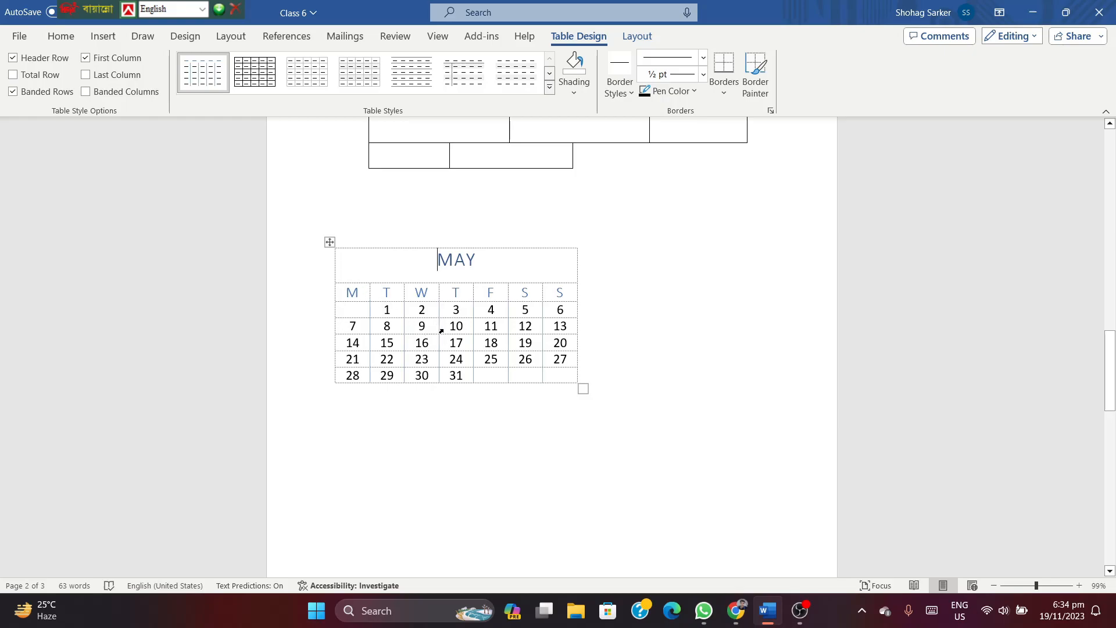
- Enlarge the May calendar table proportionally and move it further right on the page
left_click_drag(582, 388, 652, 426)
left_click(330, 242)
left_click_drag(345, 244, 403, 243)
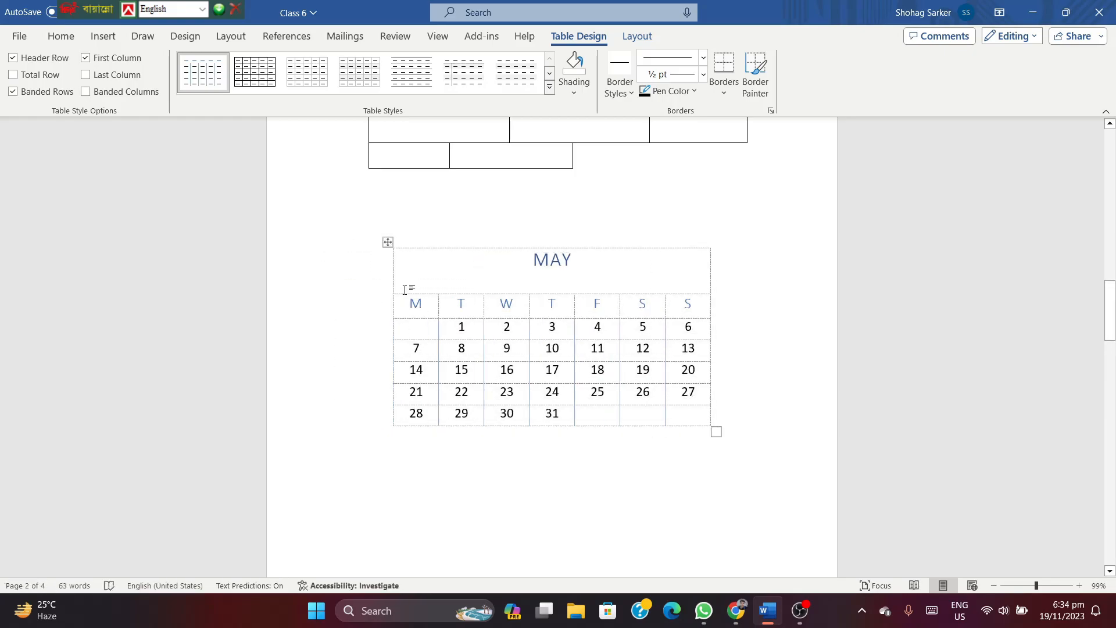
- Review the Table Insertion and Table Design topic lists on the first page
scroll(426, 299, "down", 1)
scroll(426, 298, "up", 10)
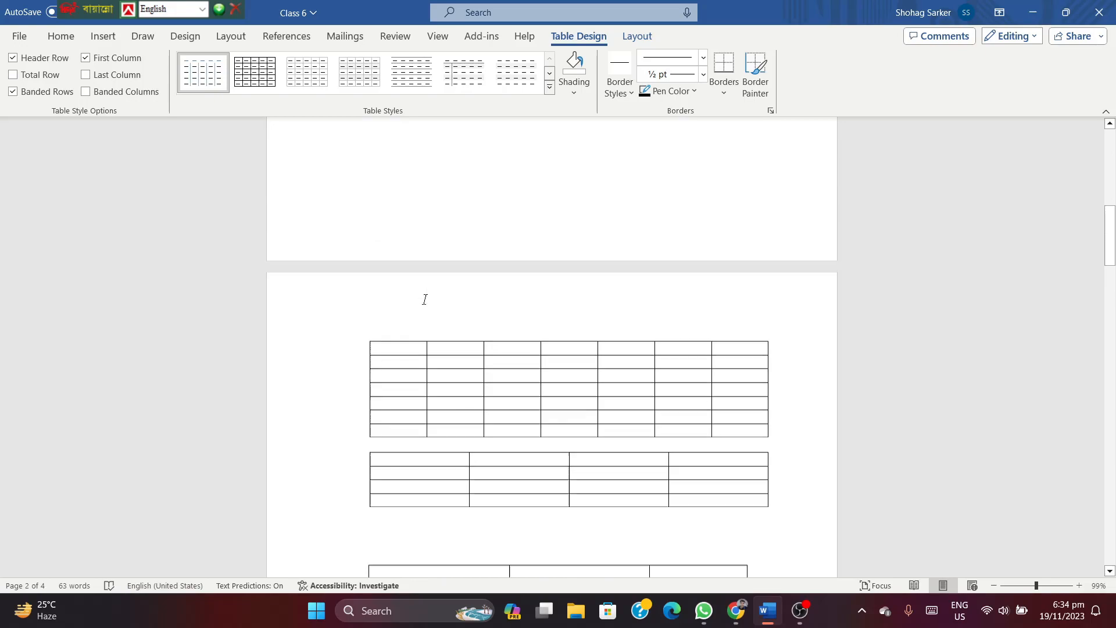
scroll(425, 300, "up", 3)
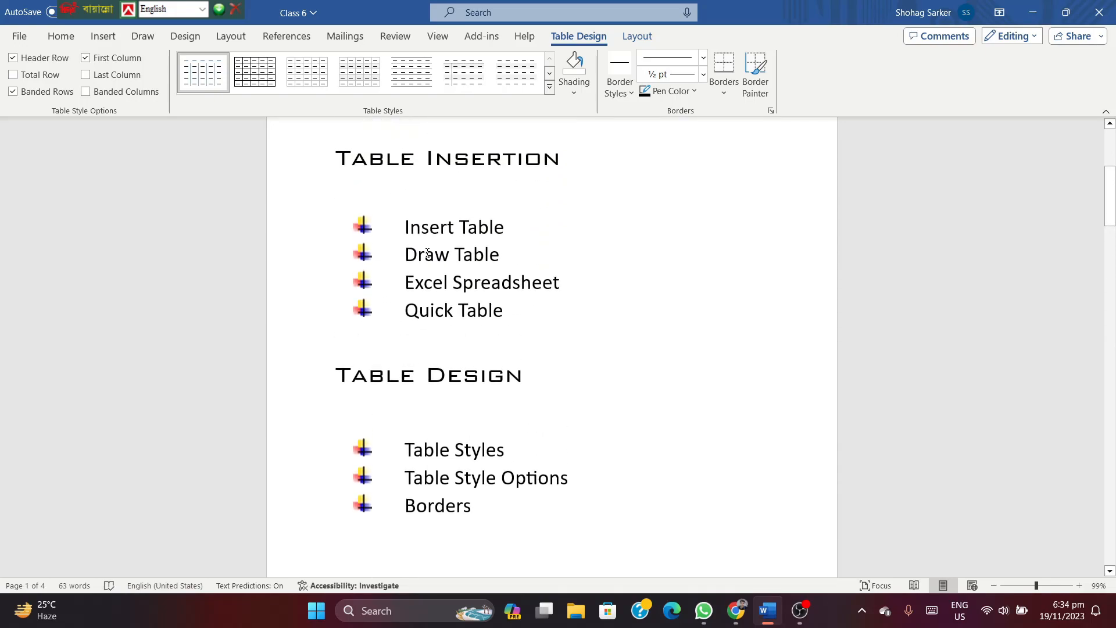
scroll(450, 334, "down", 1)
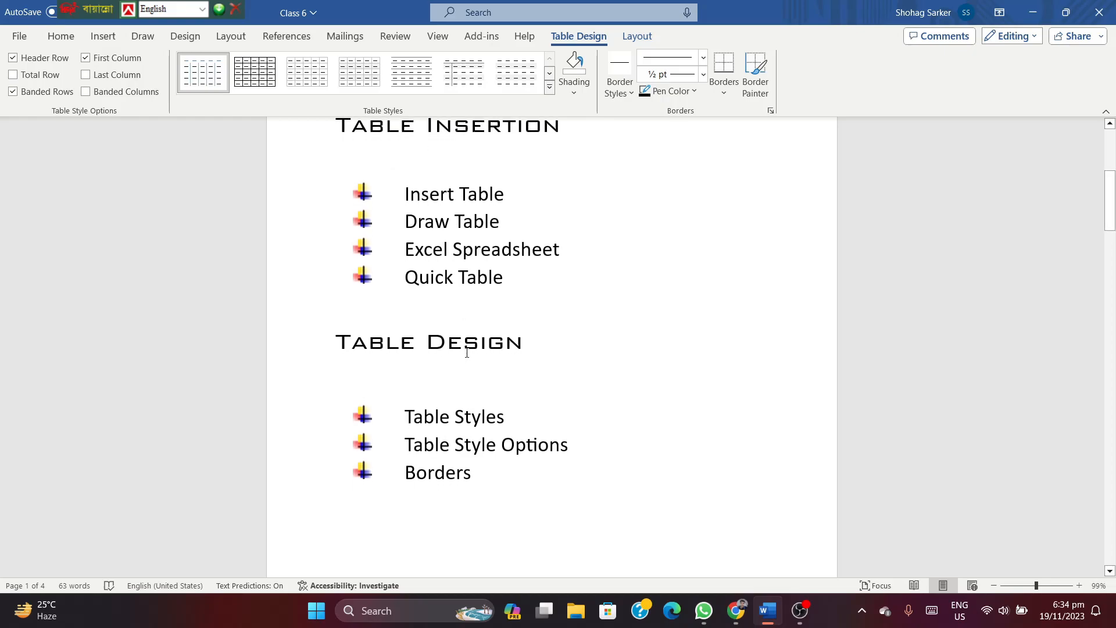
scroll(466, 352, "down", 2)
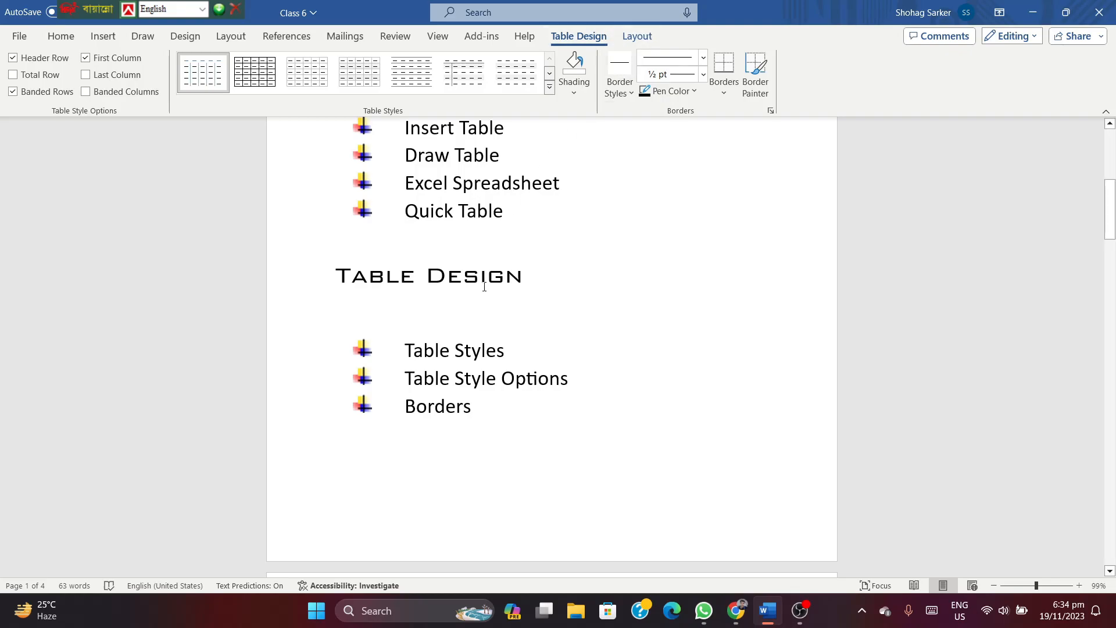
scroll(480, 297, "down", 4)
scroll(474, 312, "up", 3)
scroll(448, 212, "up", 1)
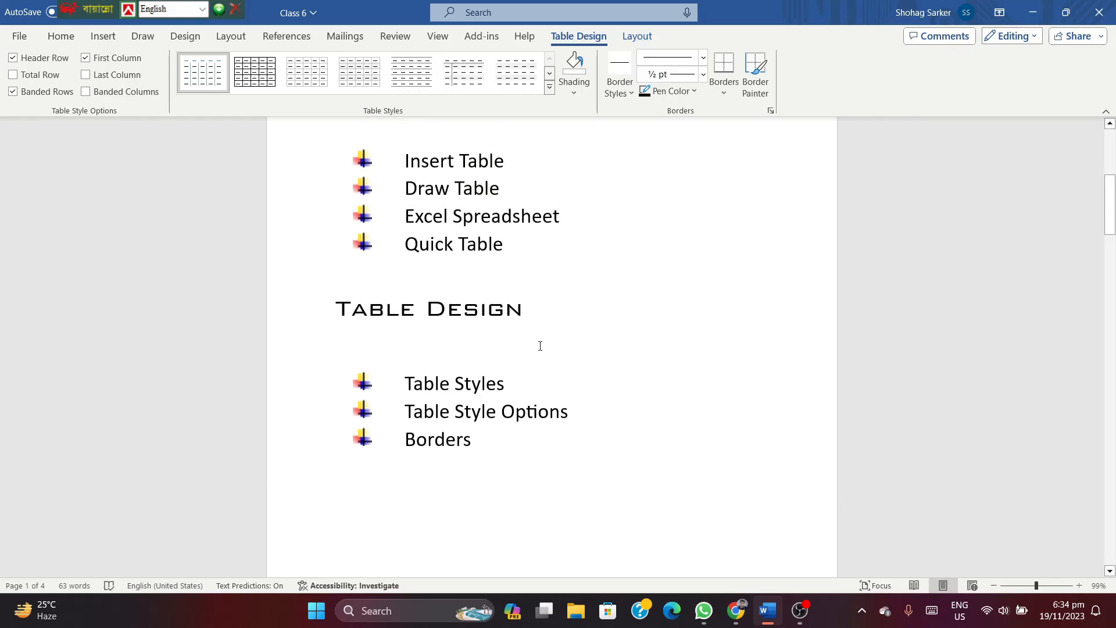
- Apply the grid table style with a black header row and grey banded rows to the 7x7 table
scroll(537, 351, "down", 7)
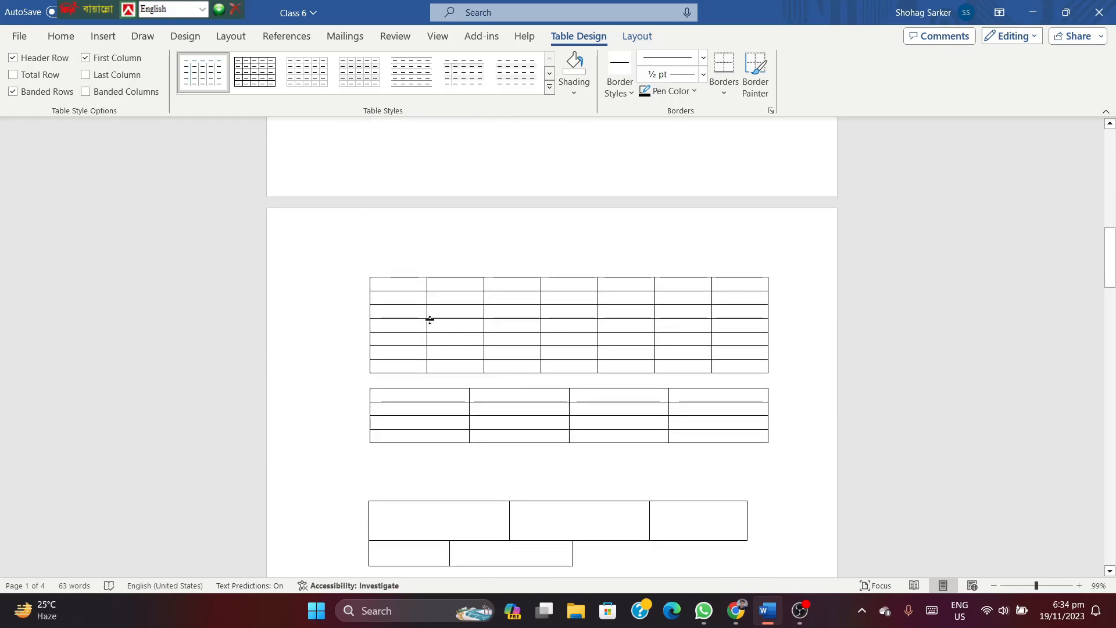
left_click(402, 286)
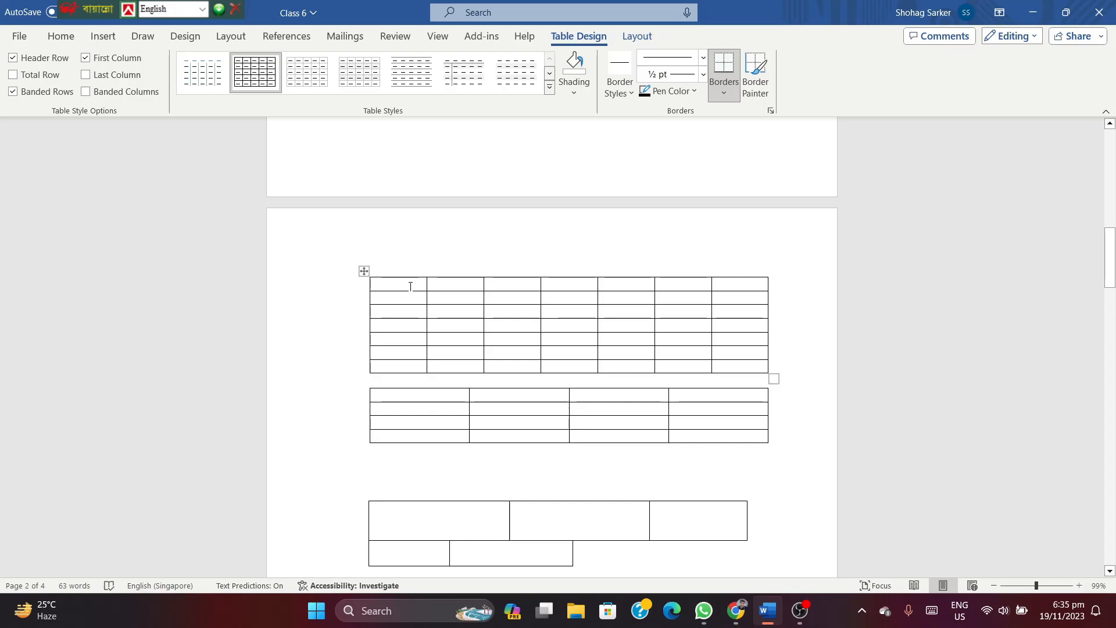
left_click(549, 88)
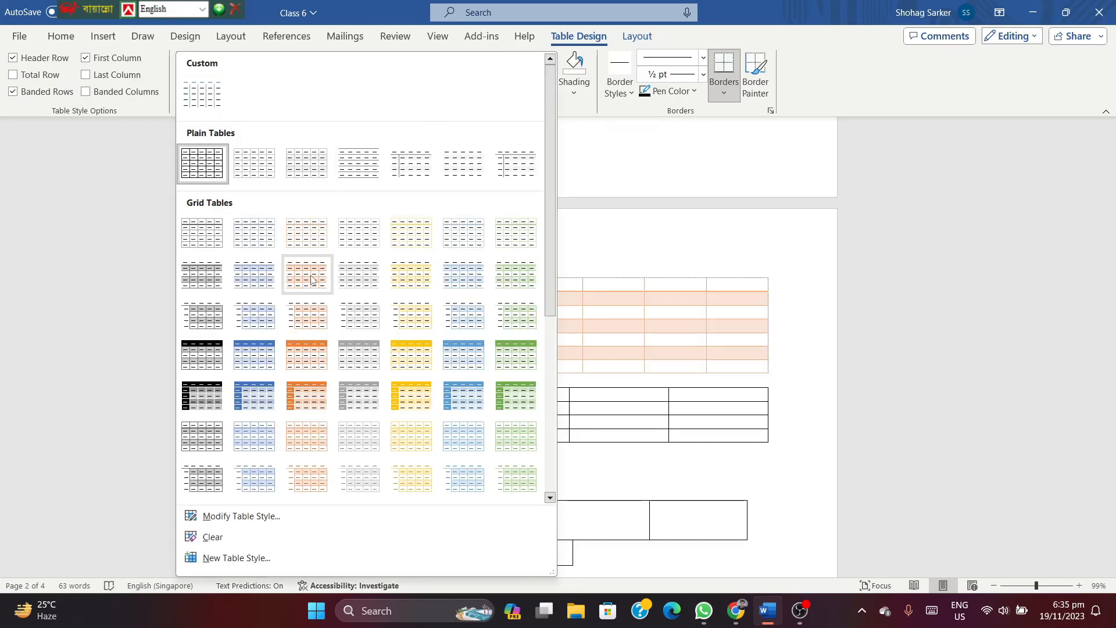
left_click(199, 363)
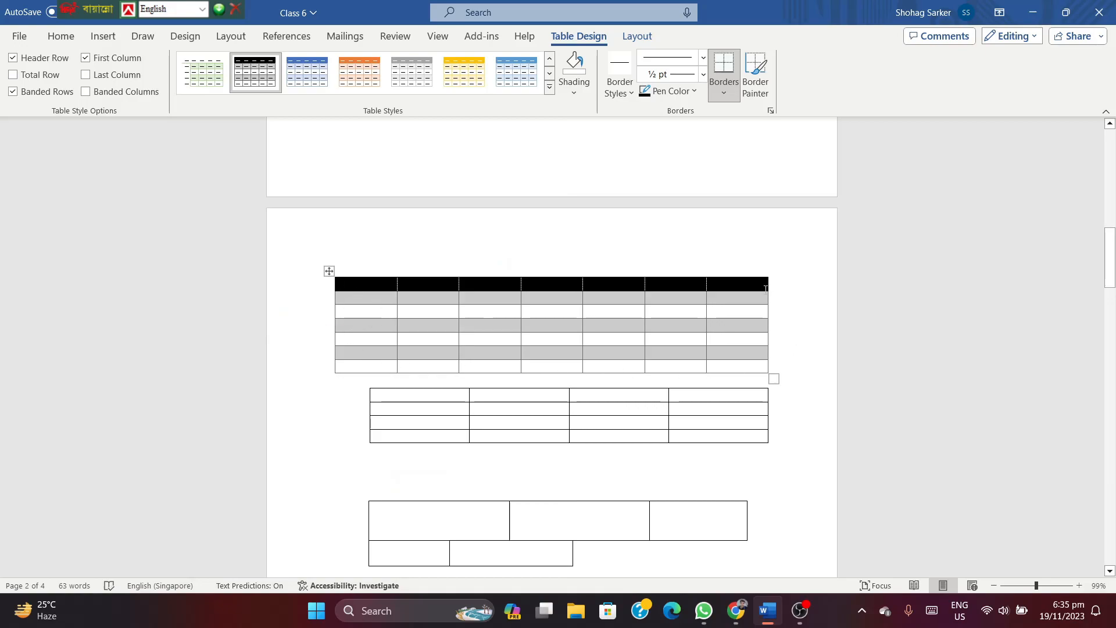
- Enter "AlgoBnagla29" in the first cell of the 7x7 table's second row and shade that cell yellow
left_click(361, 285)
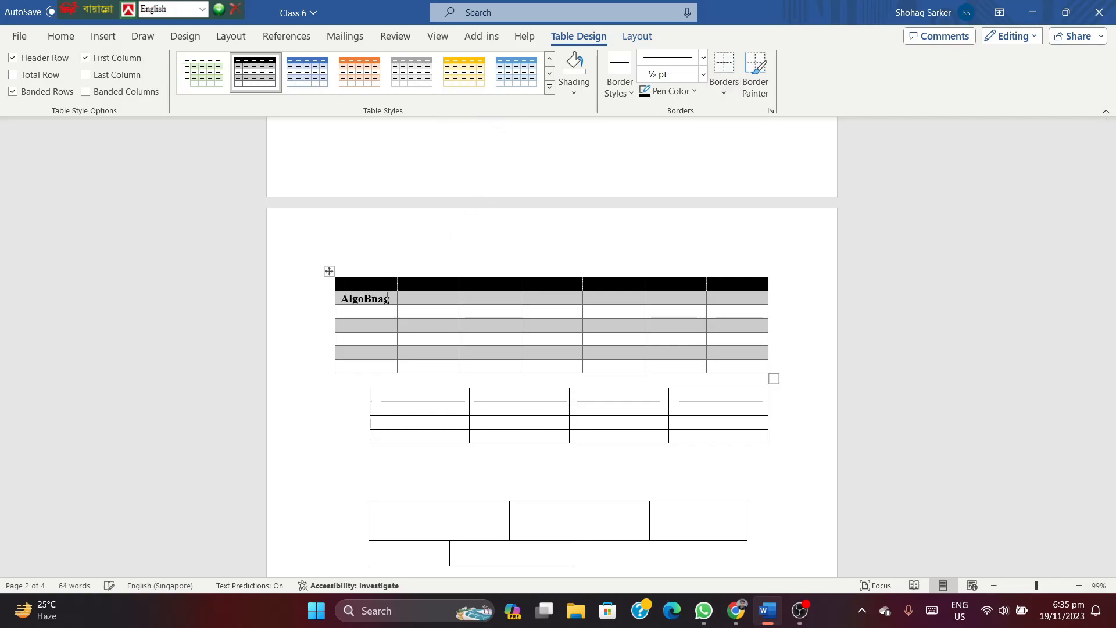
type("la29")
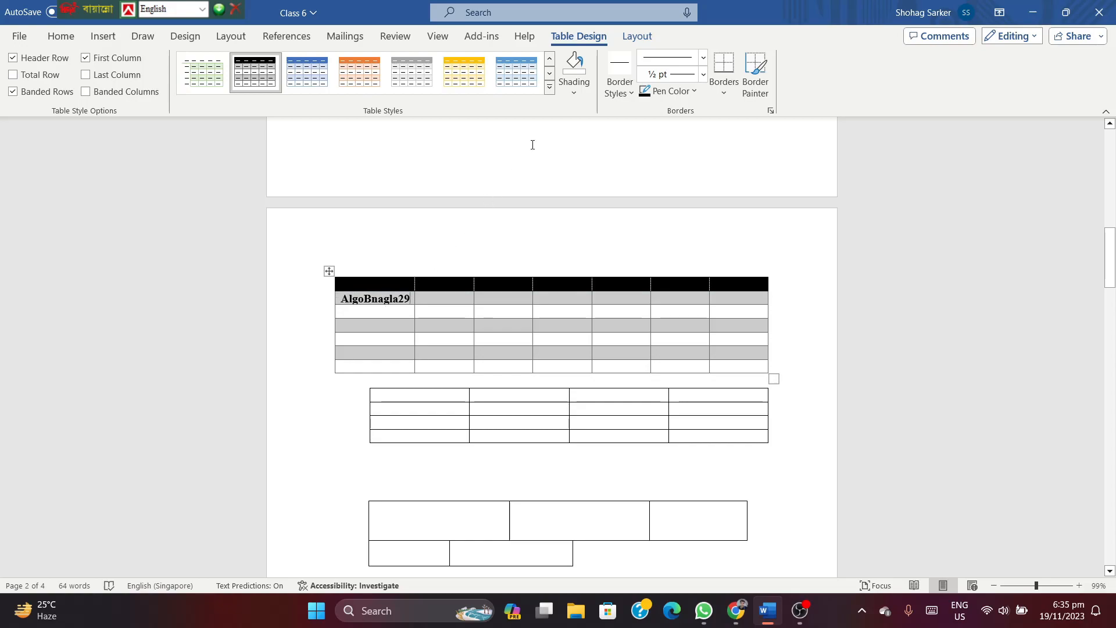
left_click(575, 92)
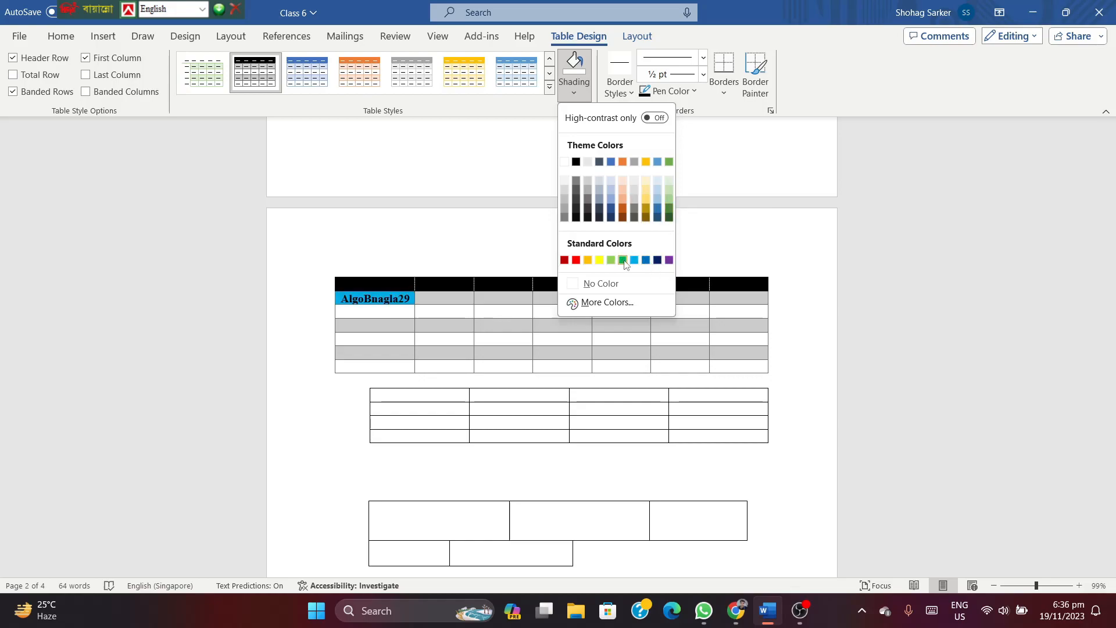
left_click(599, 261)
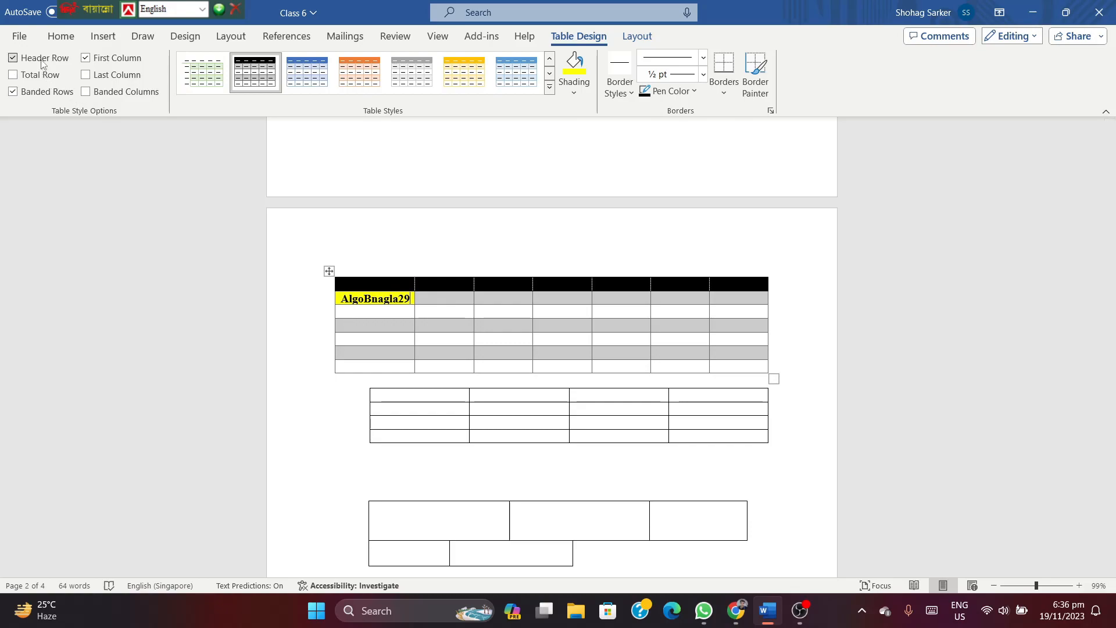
- Enable the total row, last column and banded columns for the 7x7 table, disable banded rows, and keep the header row on
left_click(12, 58)
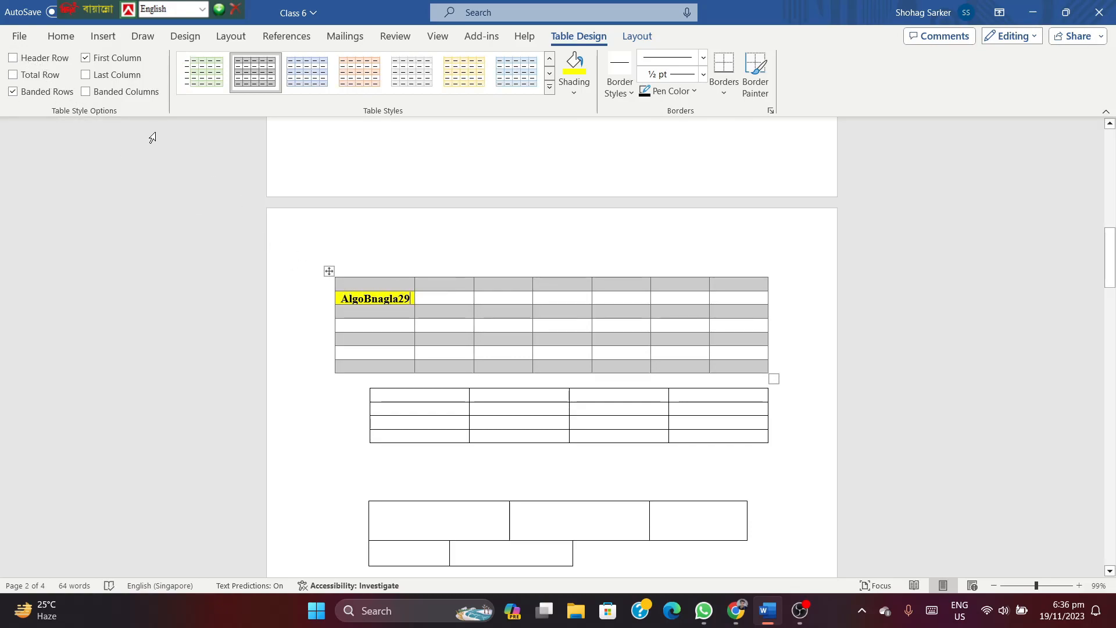
left_click(12, 59)
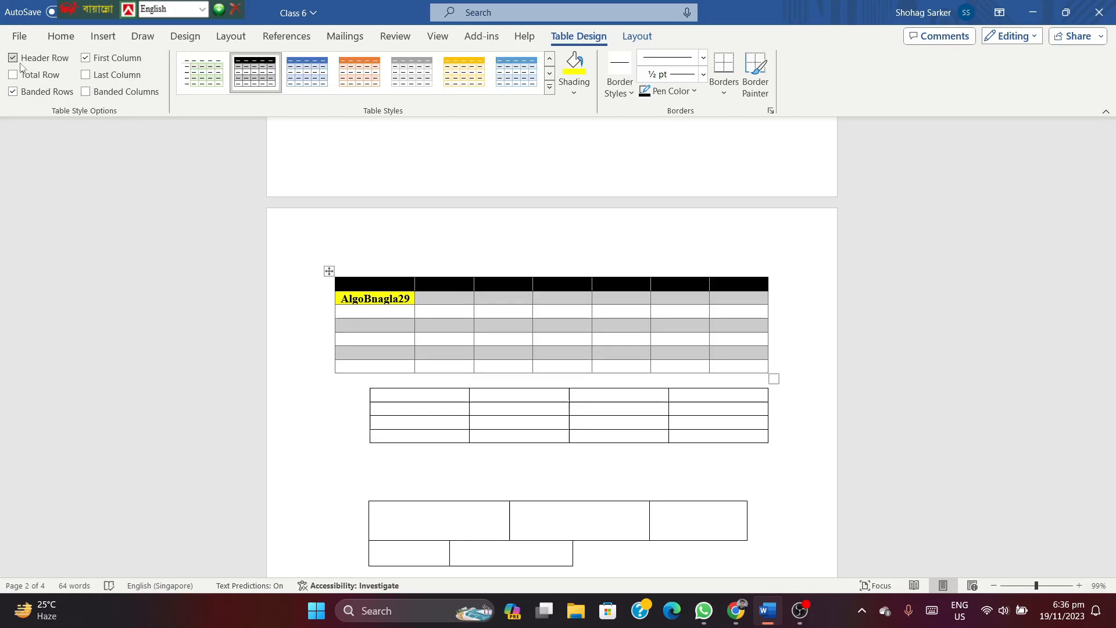
left_click(16, 77)
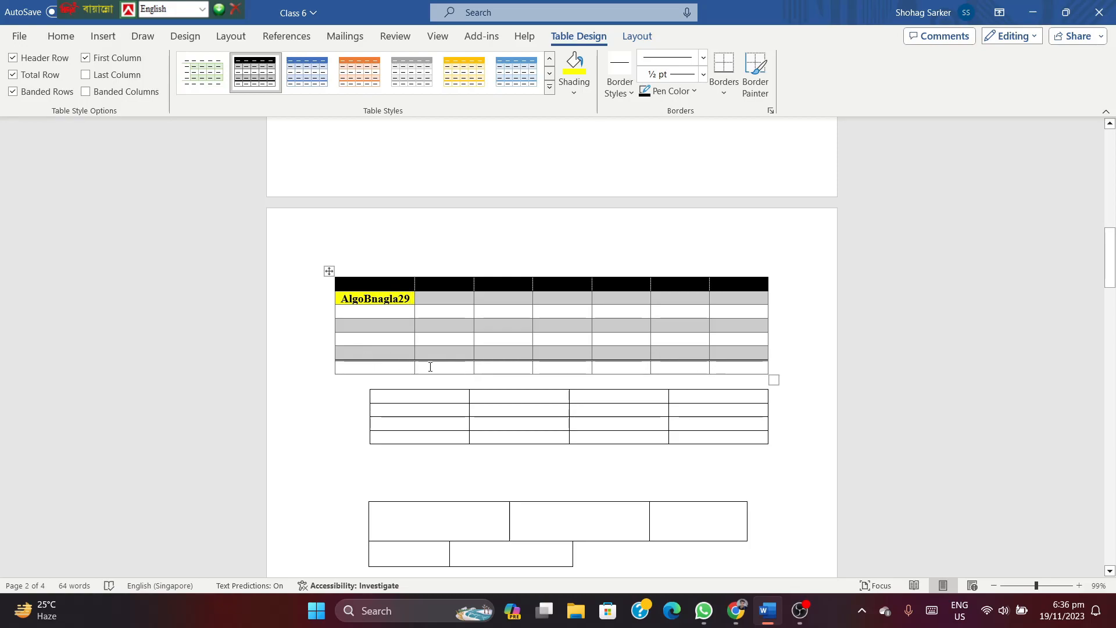
left_click(86, 75)
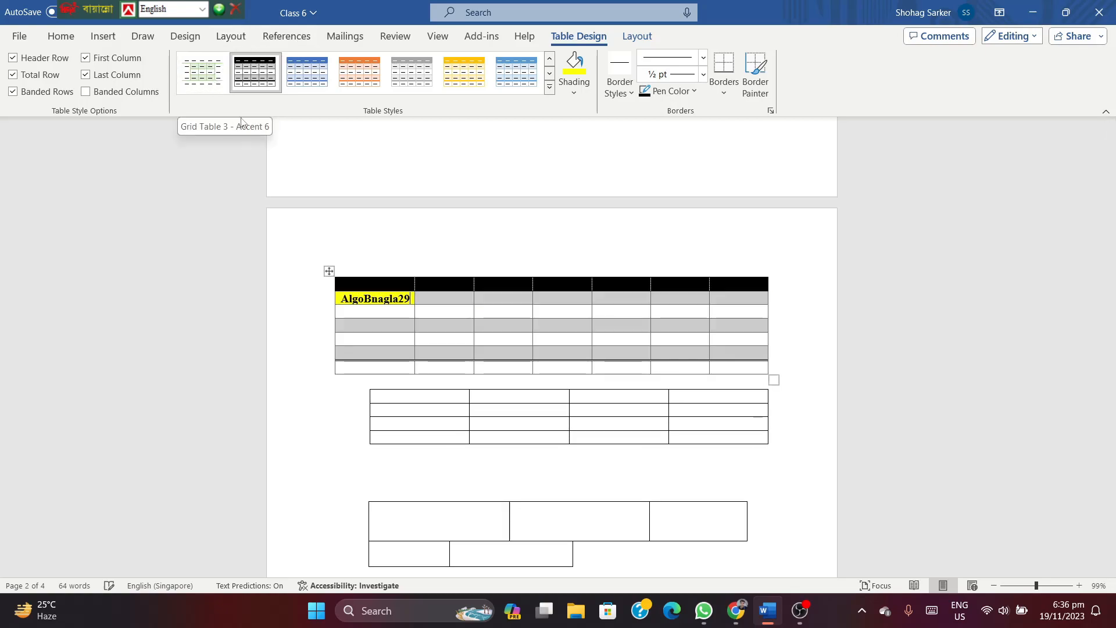
left_click(87, 92)
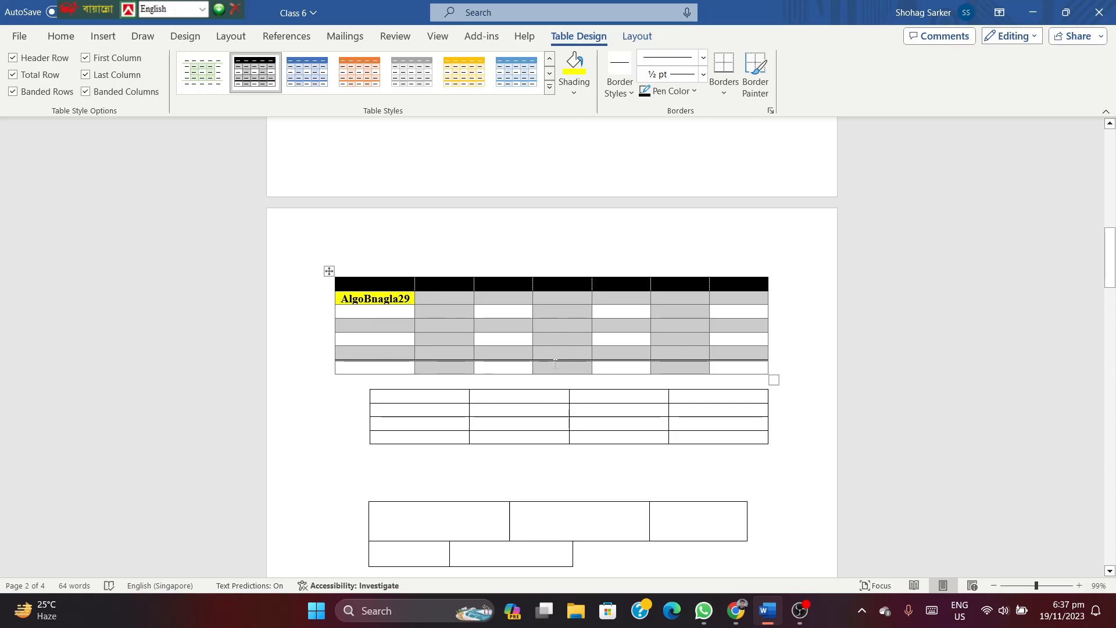
left_click(14, 92)
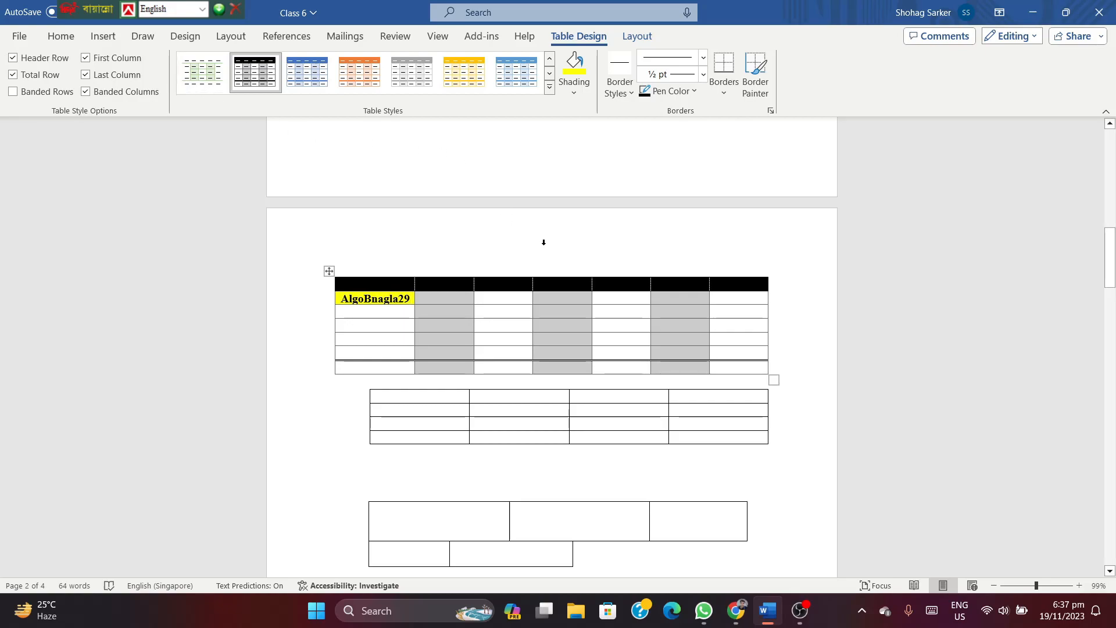
- Paint solid black 1 ½ pt borders on cell edges around the second and third columns, between the 7x7 table's second and fourth rows
left_click(631, 93)
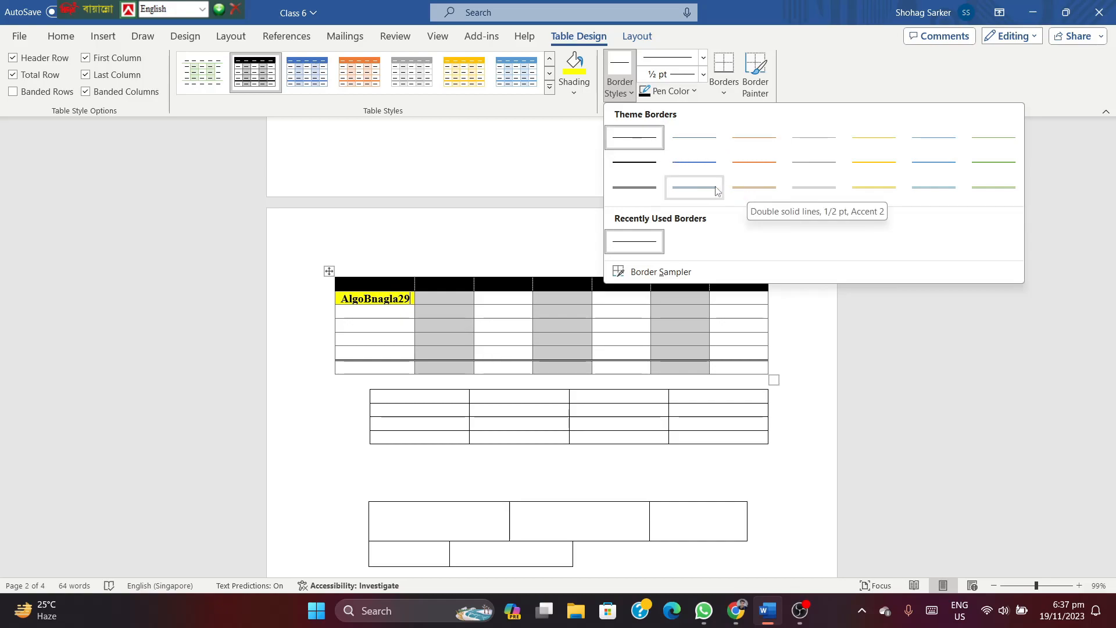
left_click(352, 256)
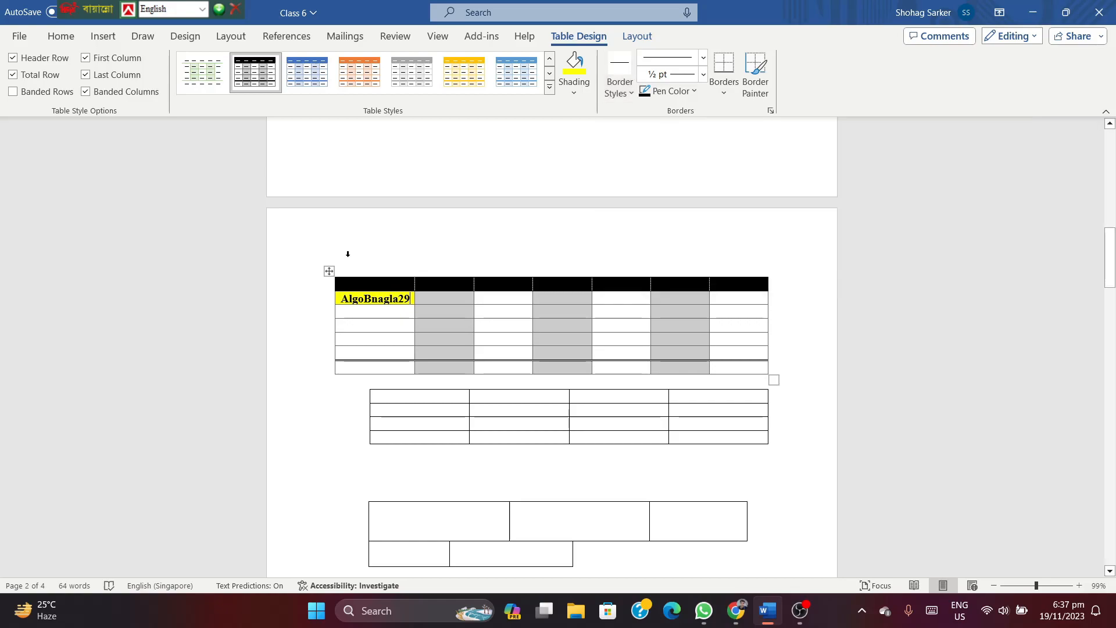
left_click_drag(312, 265, 722, 373)
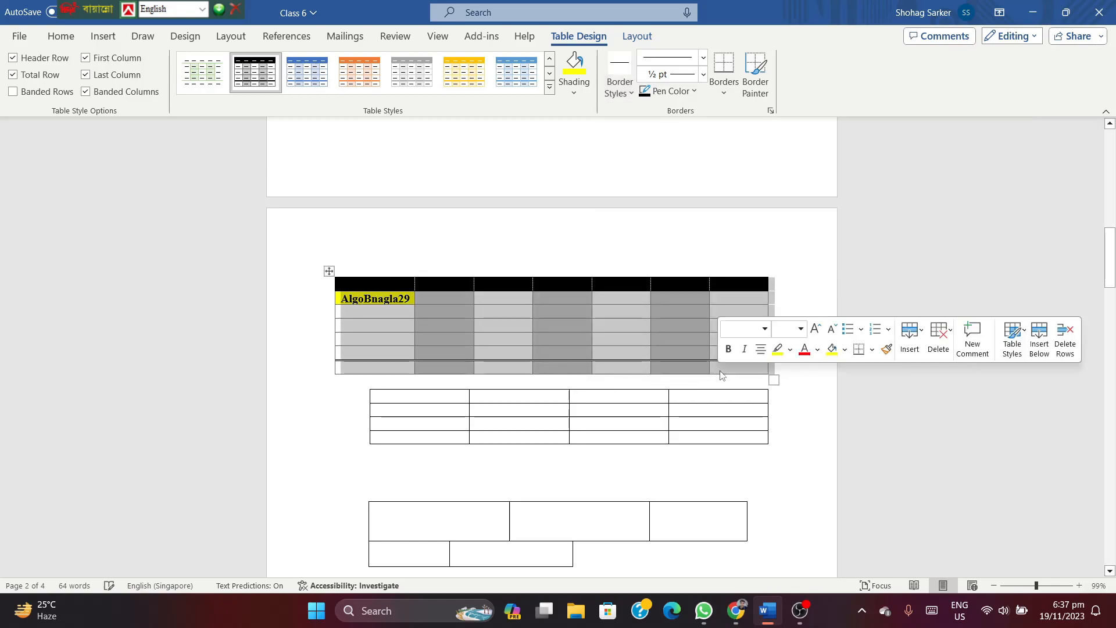
left_click(631, 93)
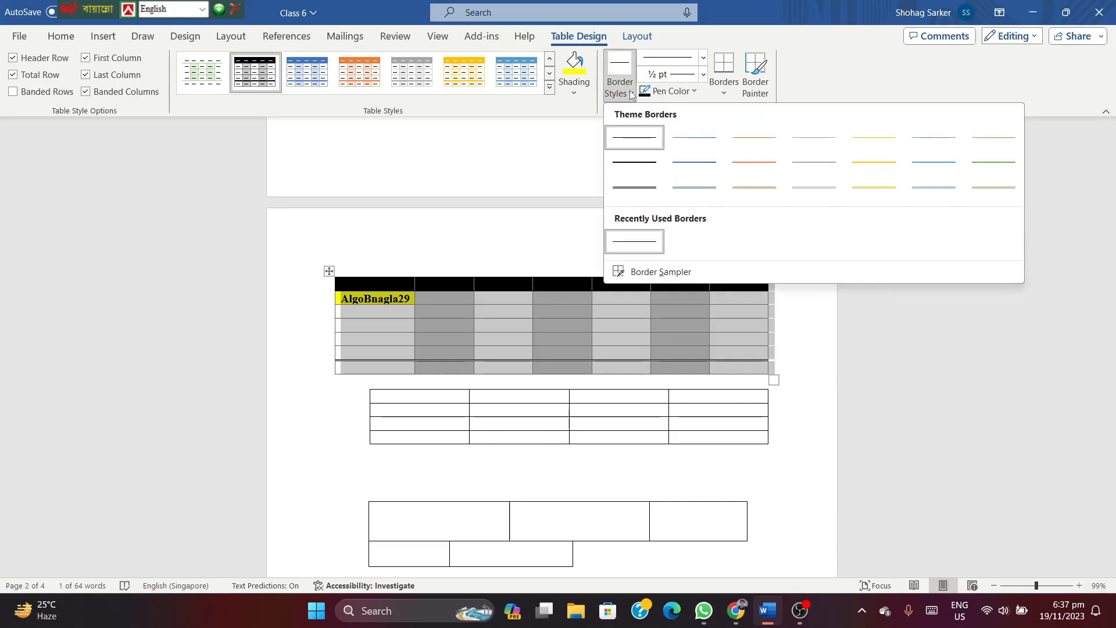
left_click(636, 164)
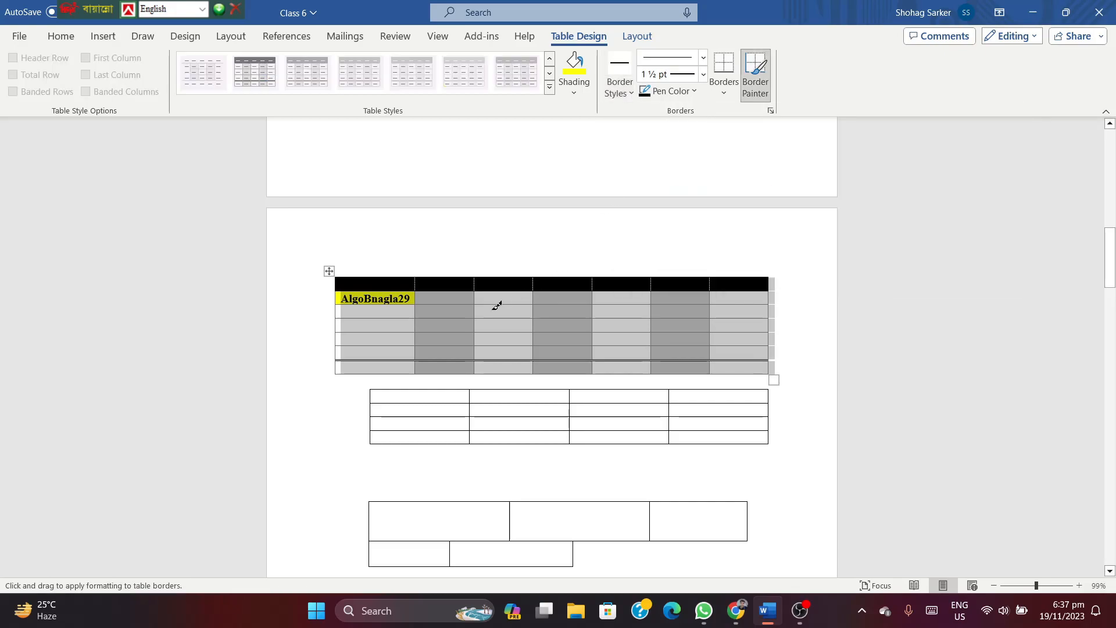
mouse_move(478, 299)
left_mouse_down()
mouse_move(475, 331)
mouse_move(491, 297)
mouse_move(533, 304)
mouse_move(538, 329)
mouse_move(511, 314)
mouse_move(530, 316)
left_mouse_up()
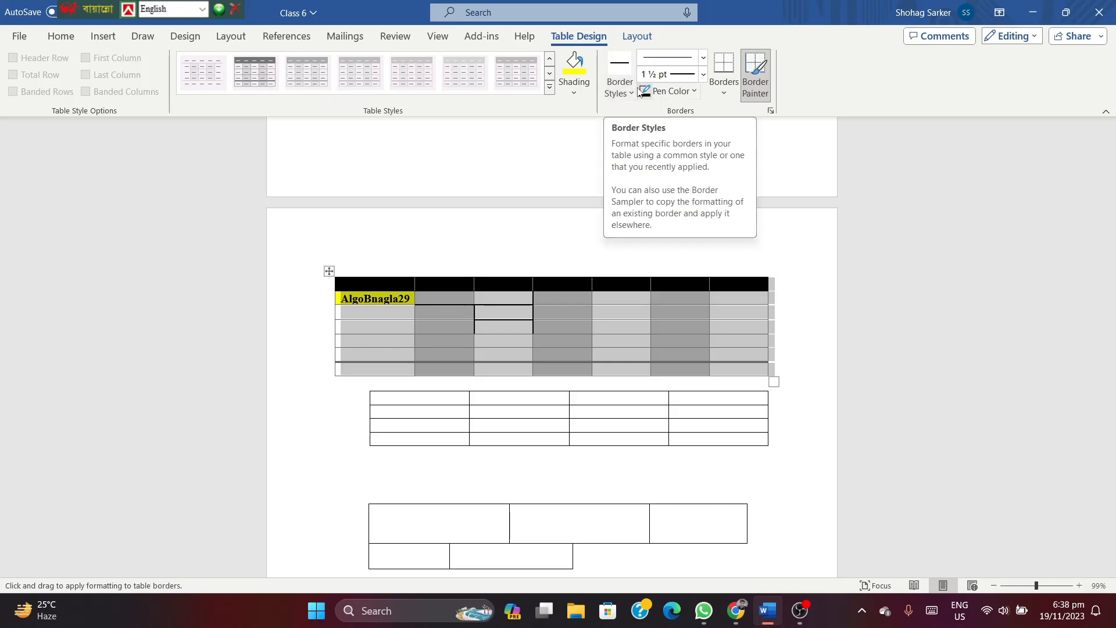
left_click(703, 59)
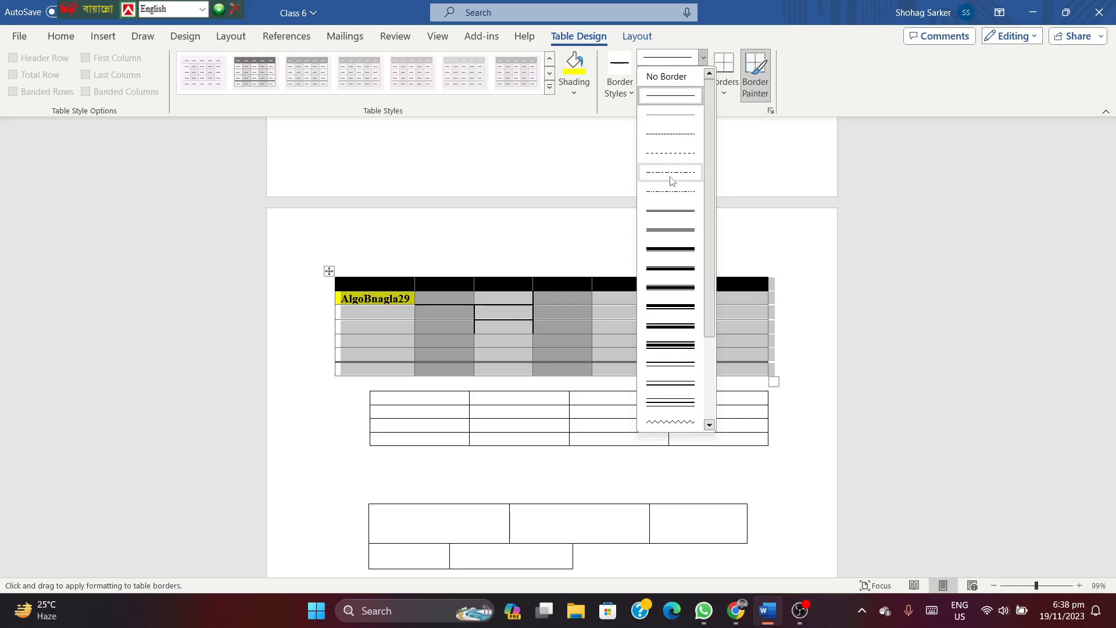
scroll(677, 297, "down", 3)
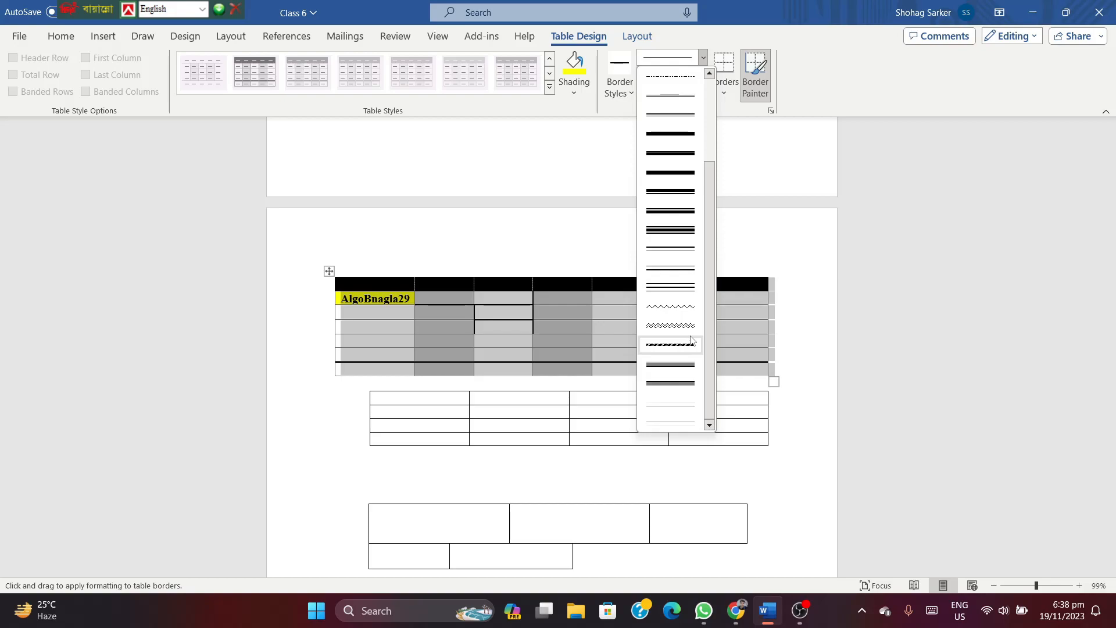
left_click(754, 181)
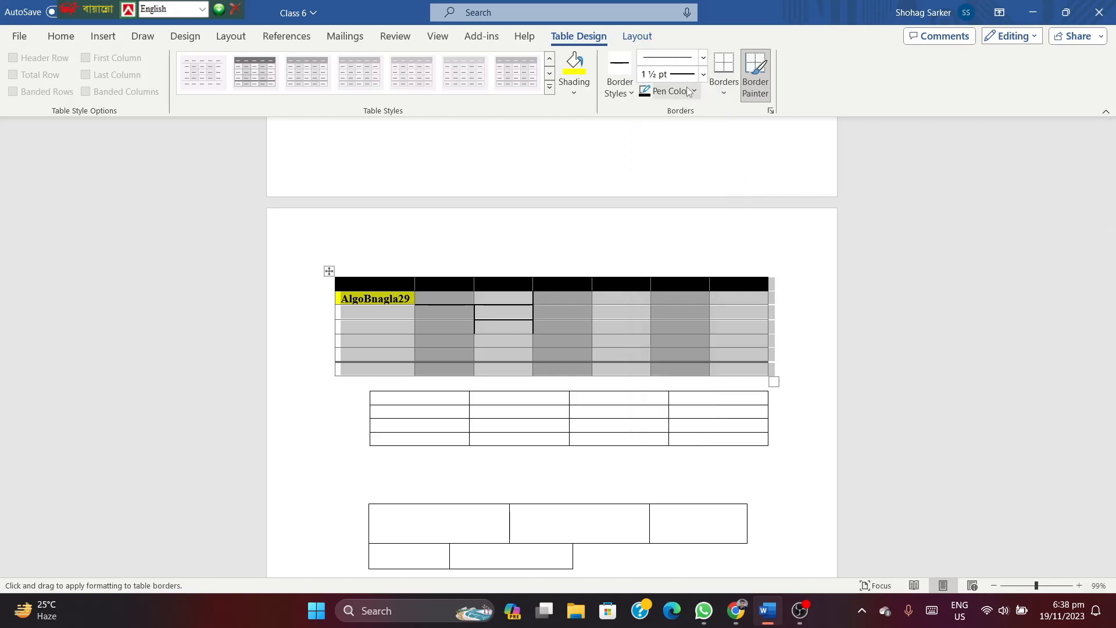
- Paint yellow 1 ½ pt borders below the 7x7 table's third row across columns four and five, and along the fifth column's right edge
left_click(702, 74)
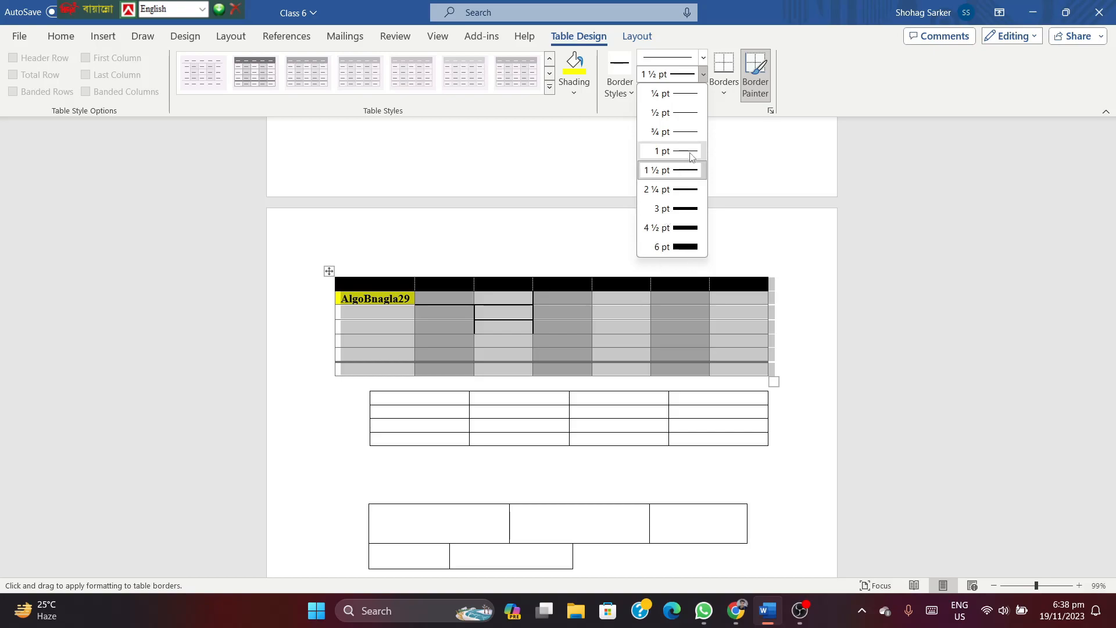
left_click(715, 167)
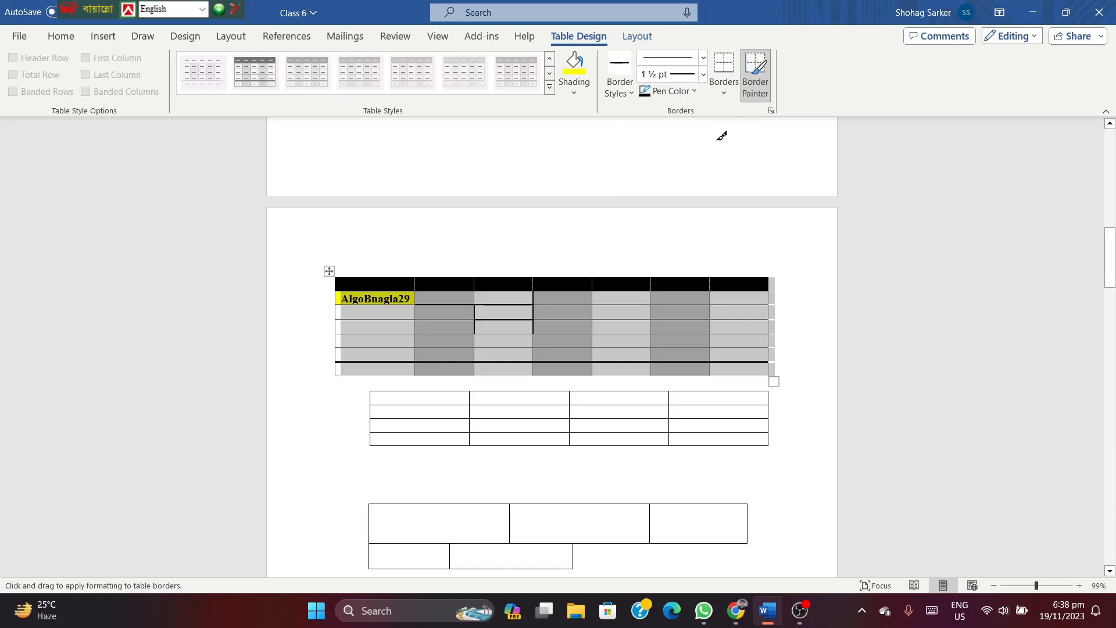
left_click(694, 91)
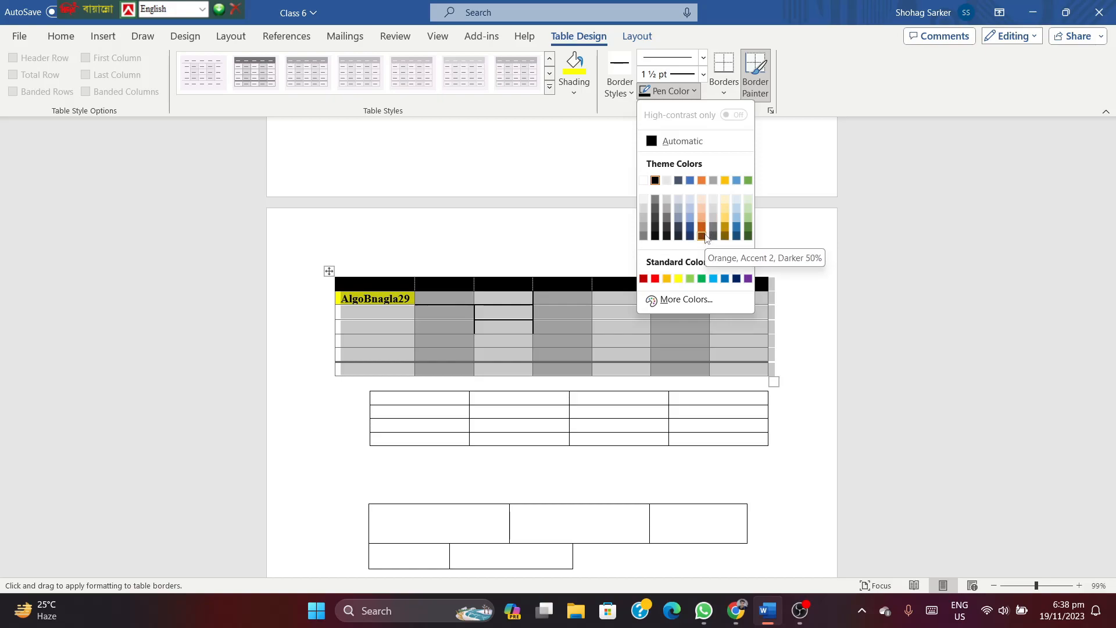
left_click(678, 279)
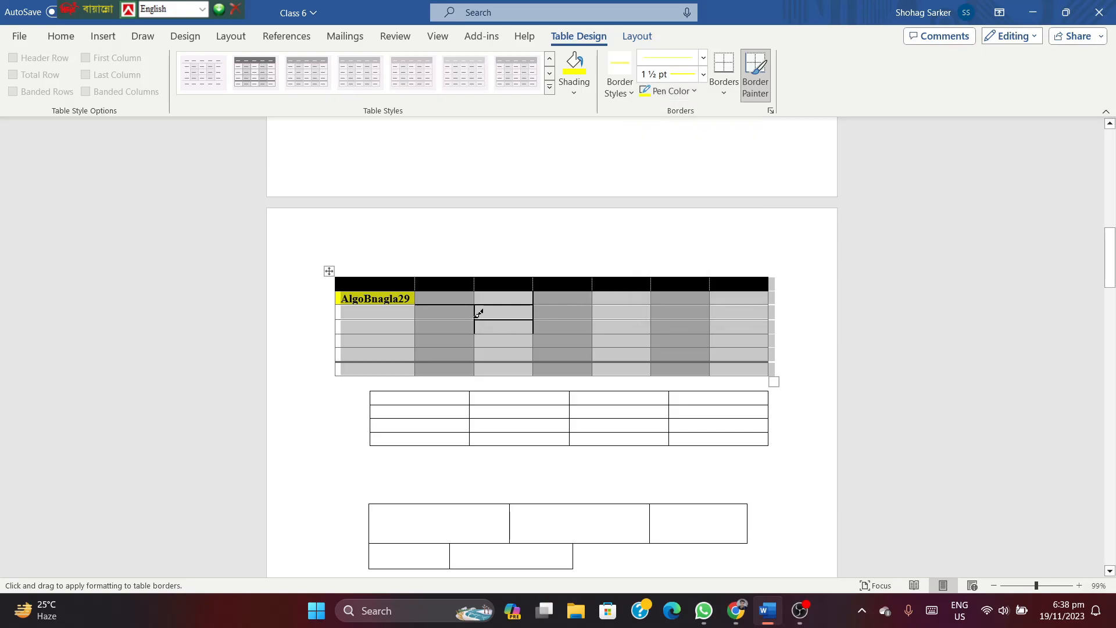
left_click_drag(476, 318, 652, 319)
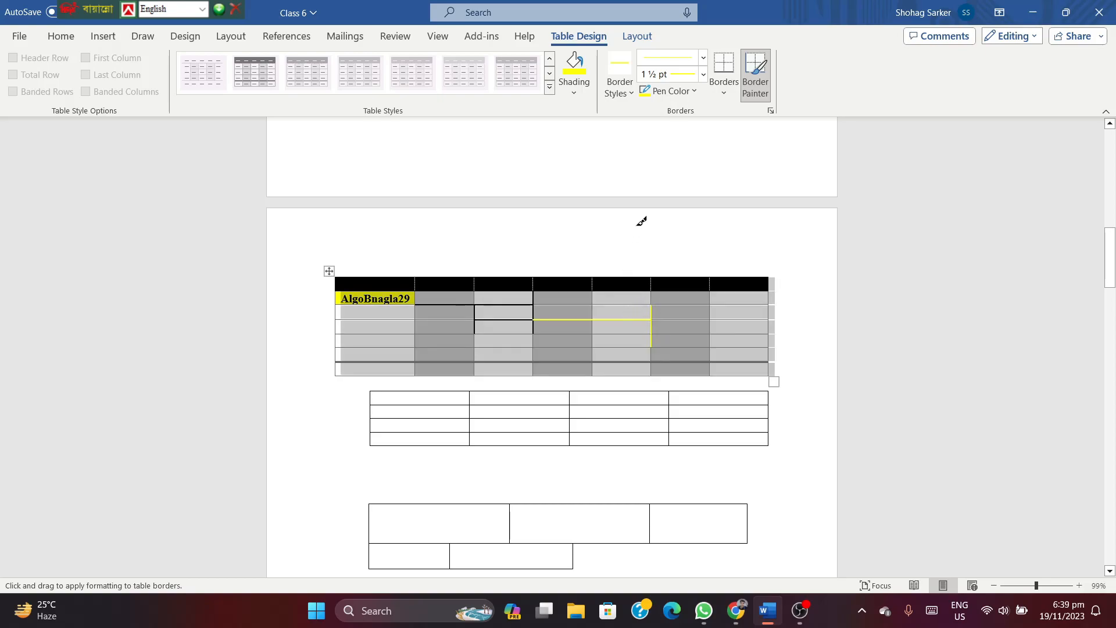
- Paint more yellow 1 ½ pt borders along the 7x7 table's row lines below rows two to five and around the sixth column's cells
left_click(727, 95)
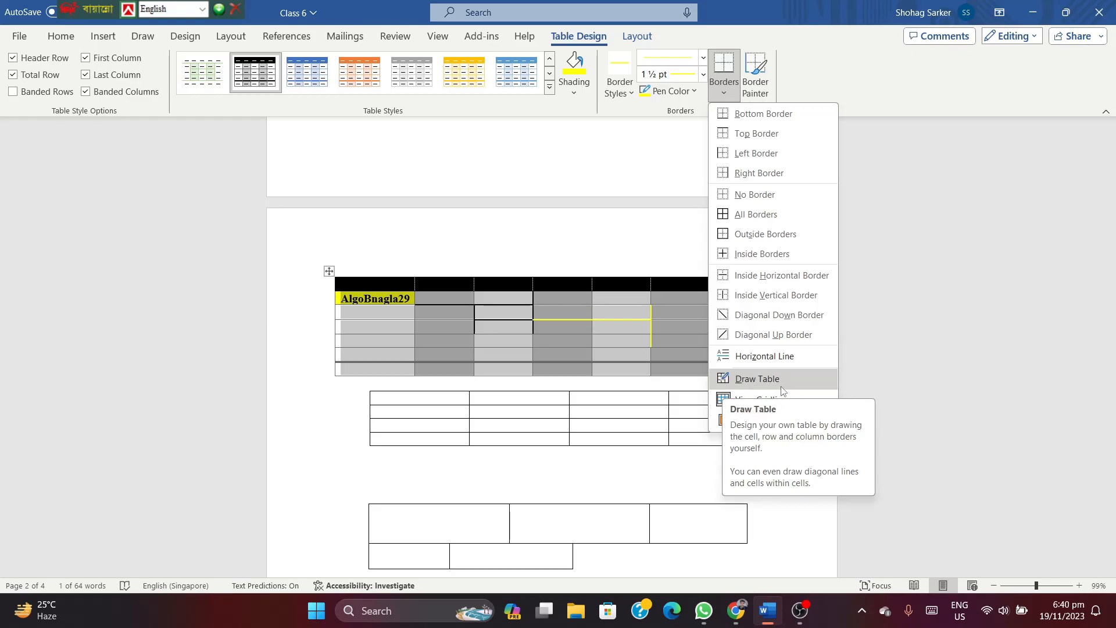
left_click(657, 217)
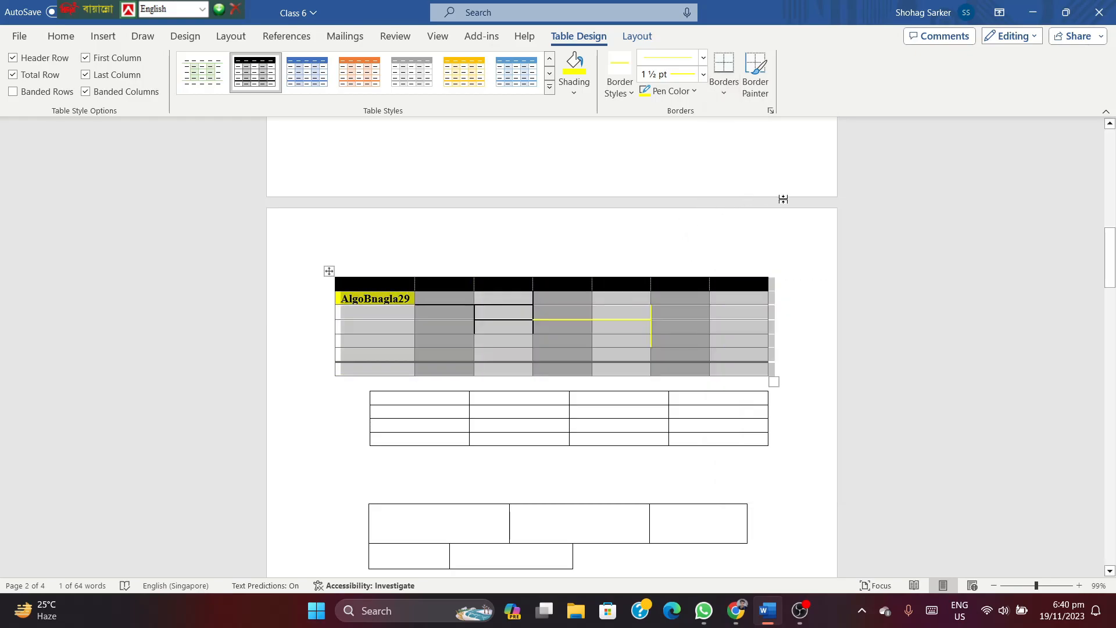
left_click(750, 89)
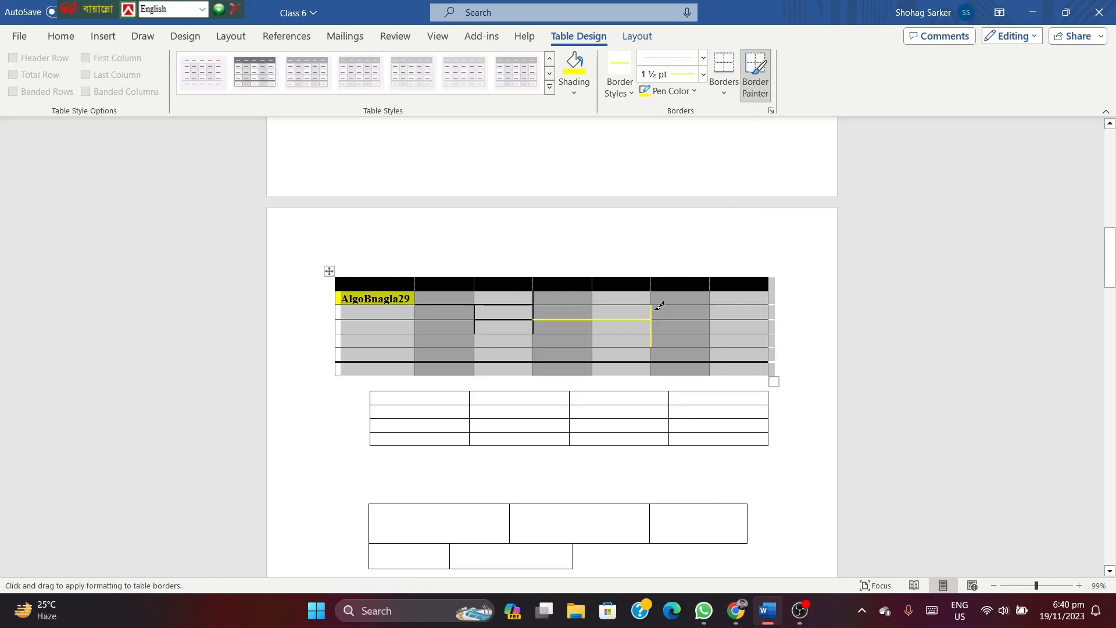
mouse_move(655, 301)
left_mouse_down()
mouse_move(704, 302)
mouse_move(712, 343)
left_mouse_up()
left_click_drag(655, 317, 720, 326)
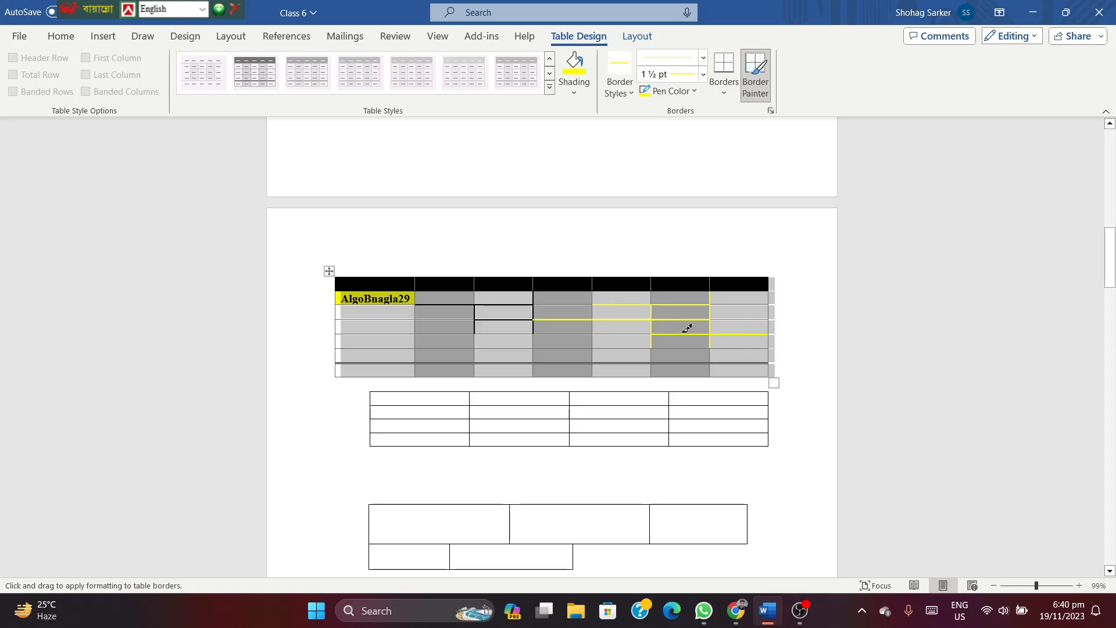
left_click_drag(653, 340, 708, 344)
left_click_drag(593, 334, 654, 332)
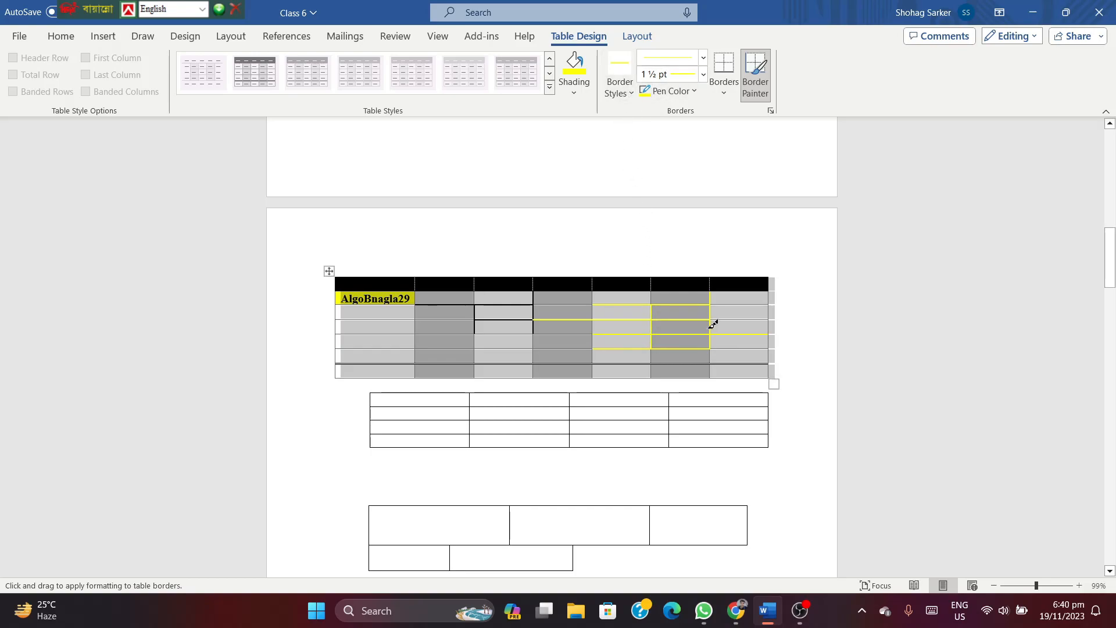
left_click_drag(713, 319, 755, 319)
left_click_drag(418, 347, 642, 349)
left_click_drag(342, 329, 546, 327)
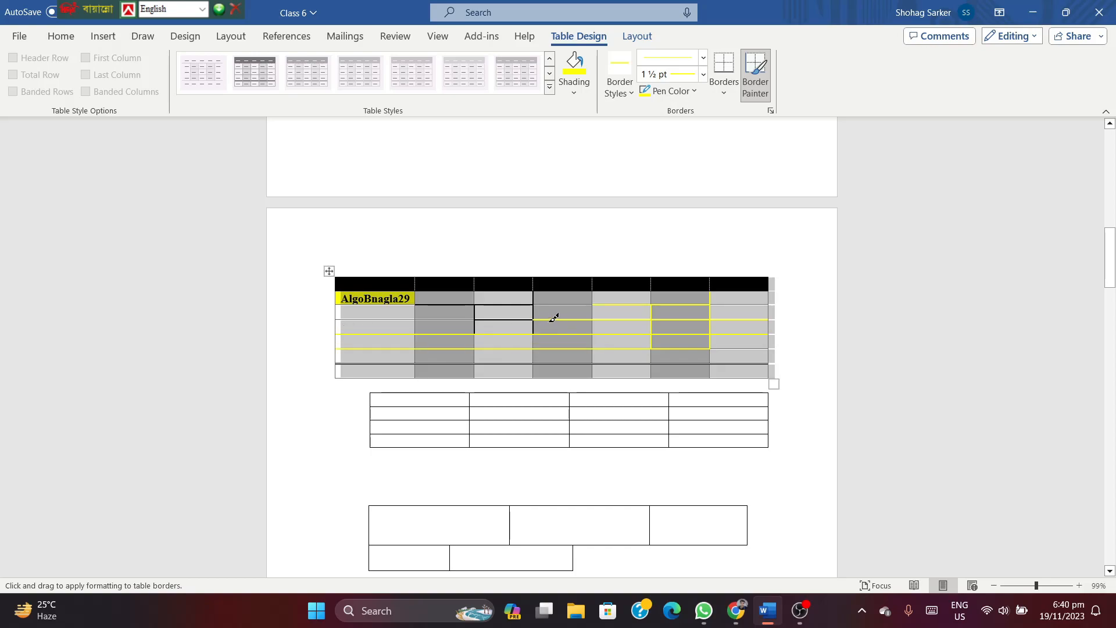
- Review the document's Table Insertion and Table Design topic lists and the tables inserted below them
scroll(571, 311, "down", 3)
scroll(573, 313, "up", 6)
scroll(573, 314, "up", 6)
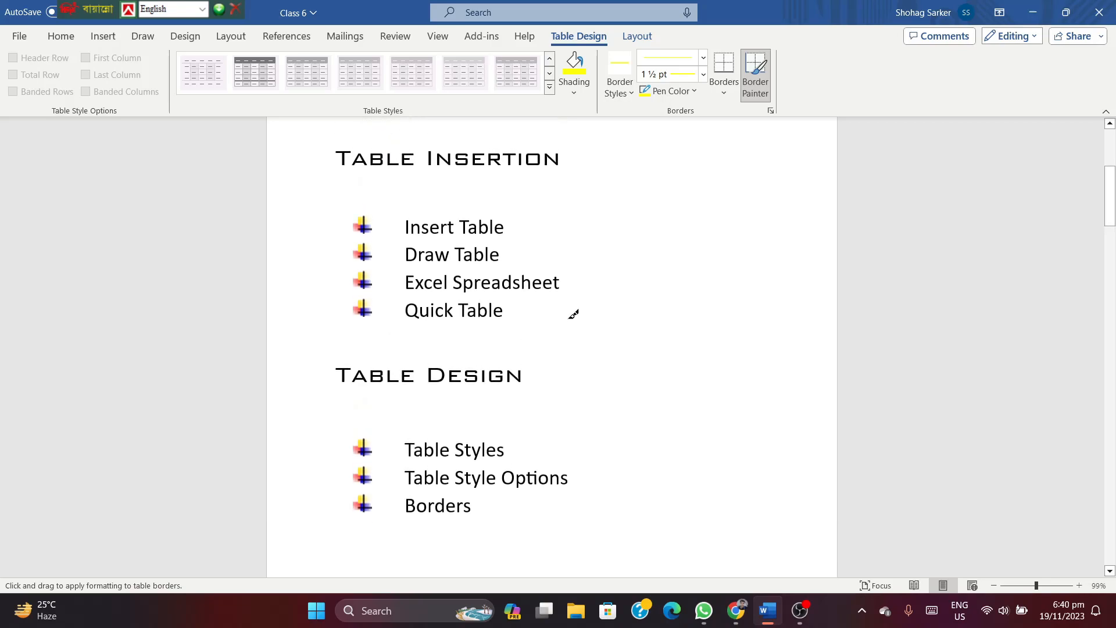
scroll(605, 329, "down", 15)
scroll(606, 329, "up", 6)
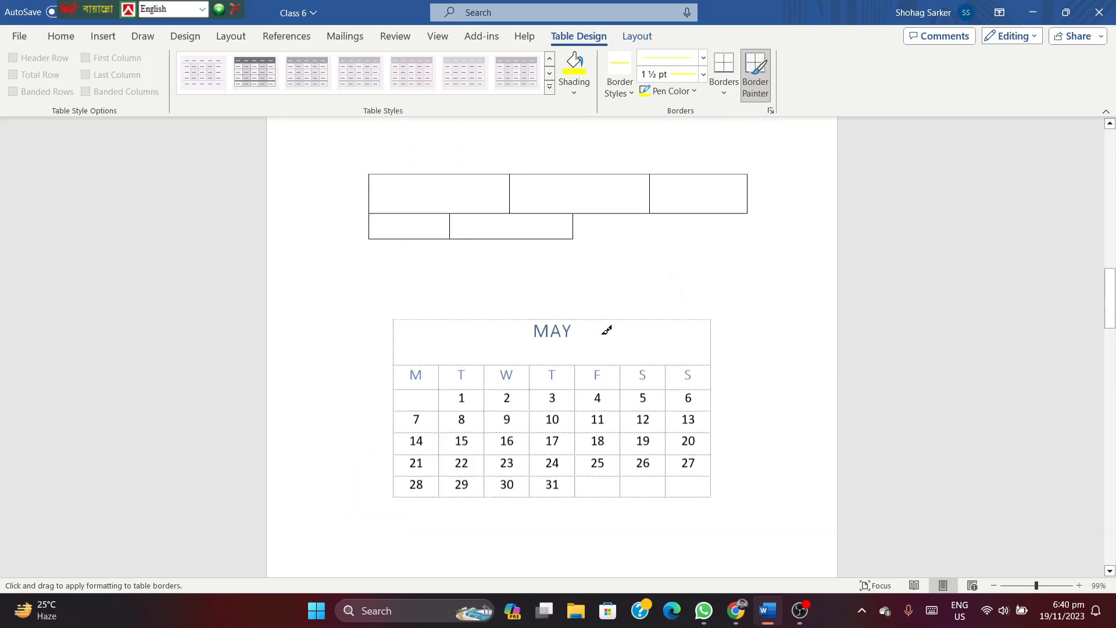
scroll(606, 329, "up", 5)
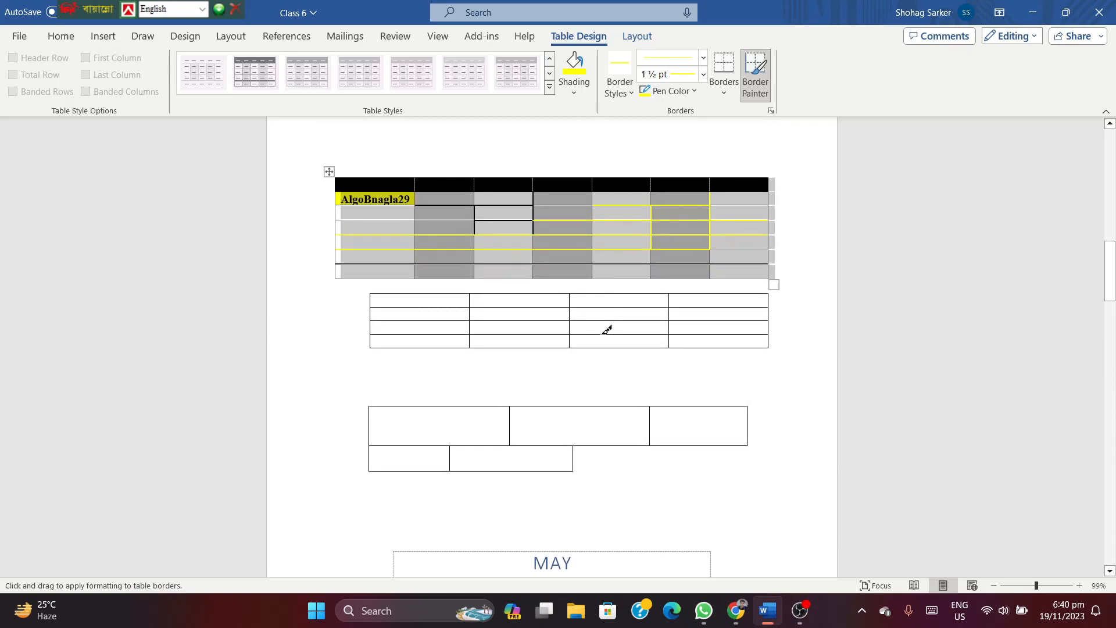